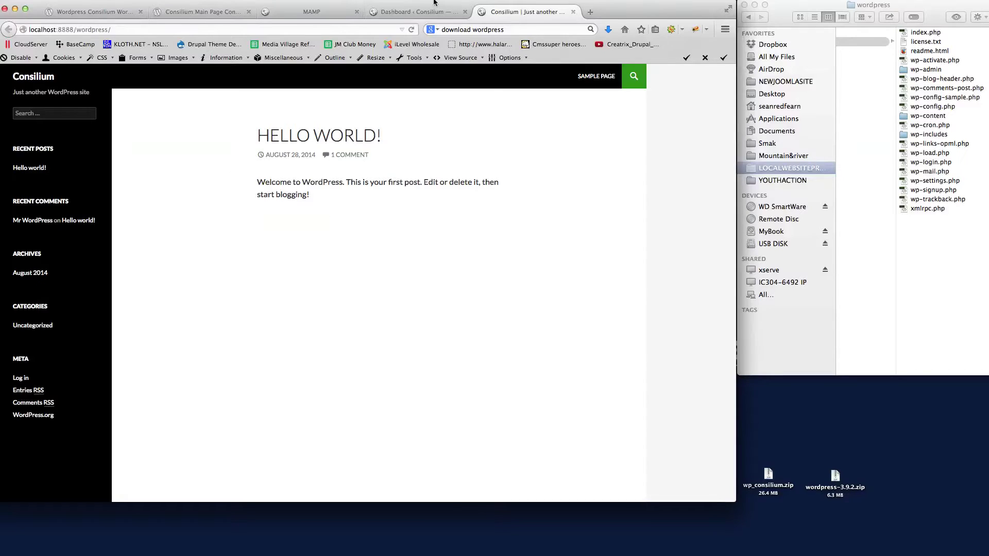
Step: From the admin dashboard, go to Appearance > Themes and open the Add Themes page
left_click(412, 12)
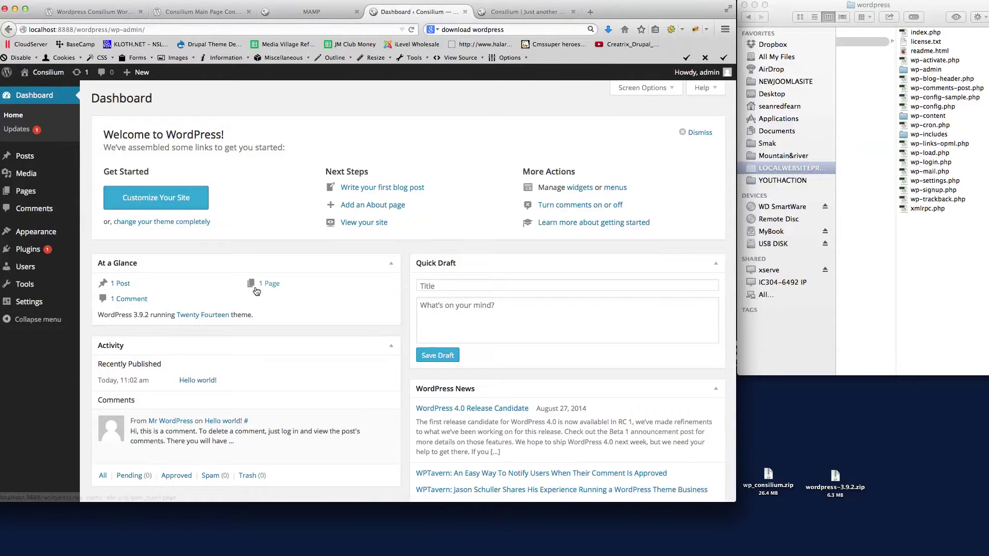
mouse_move(39, 251)
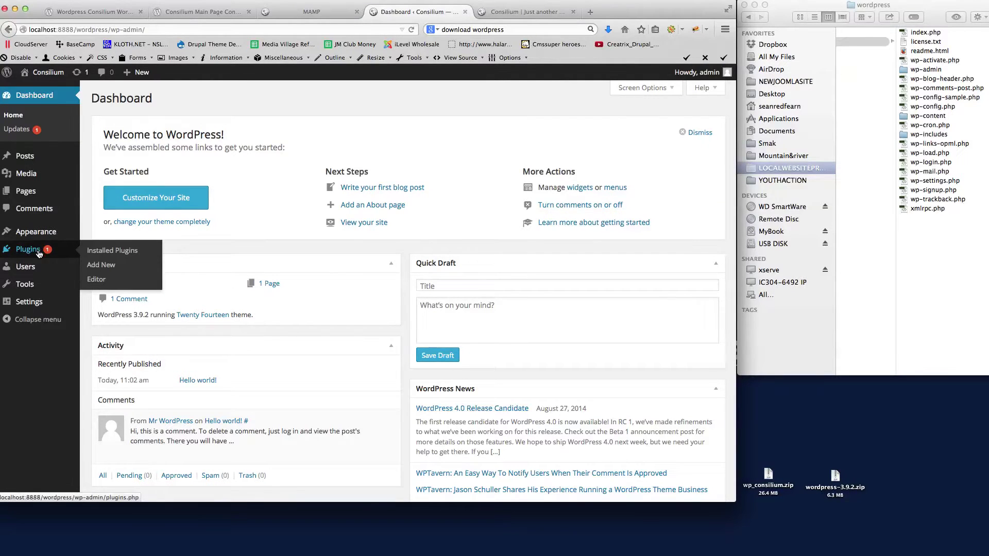
mouse_move(36, 232)
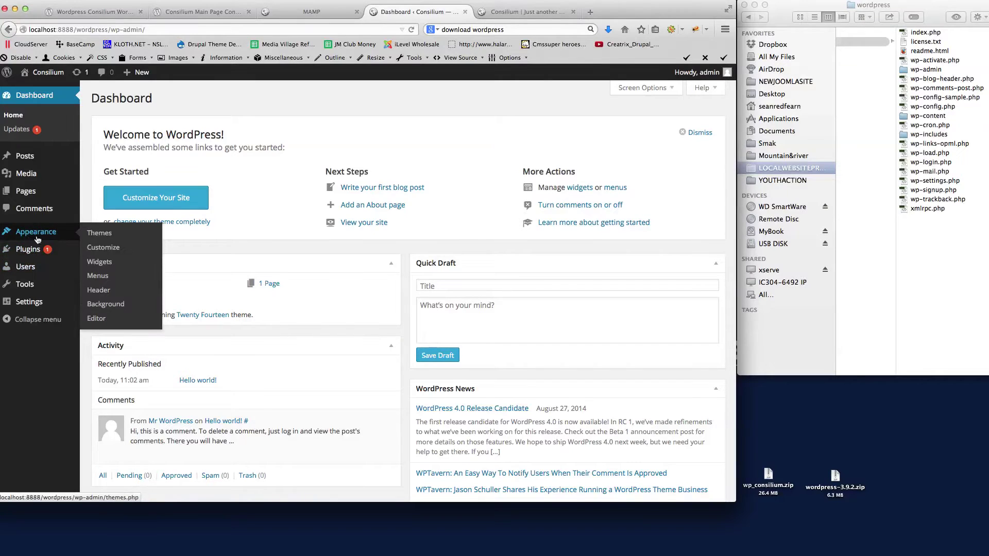
left_click(98, 234)
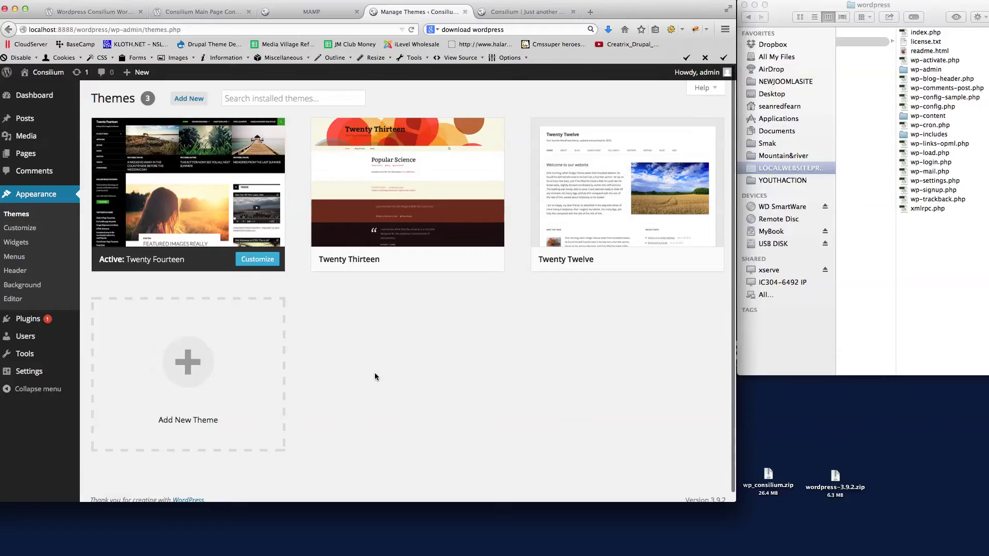
left_click(189, 99)
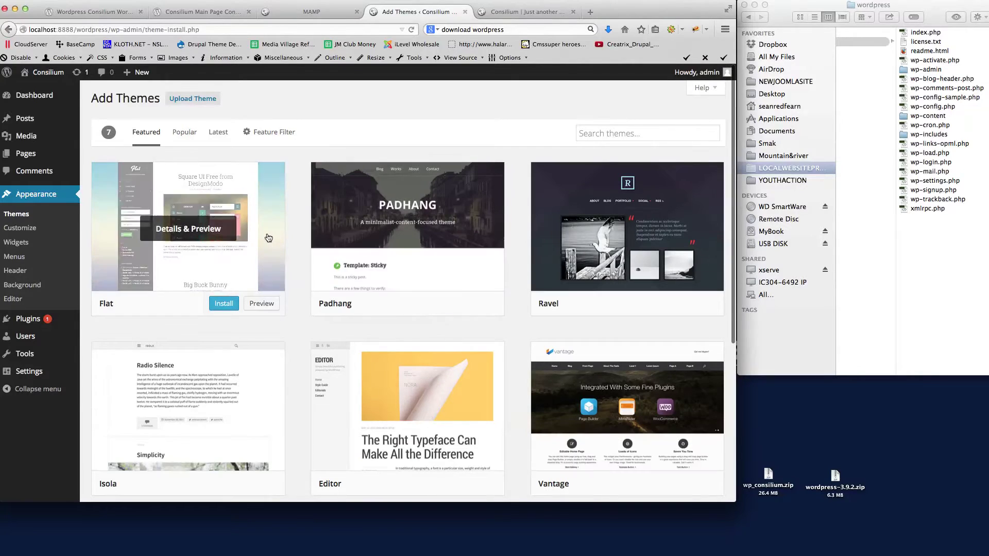
Step: Upload wp_consilium.zip from the desktop, install it, and activate it as the site theme
left_click(193, 99)
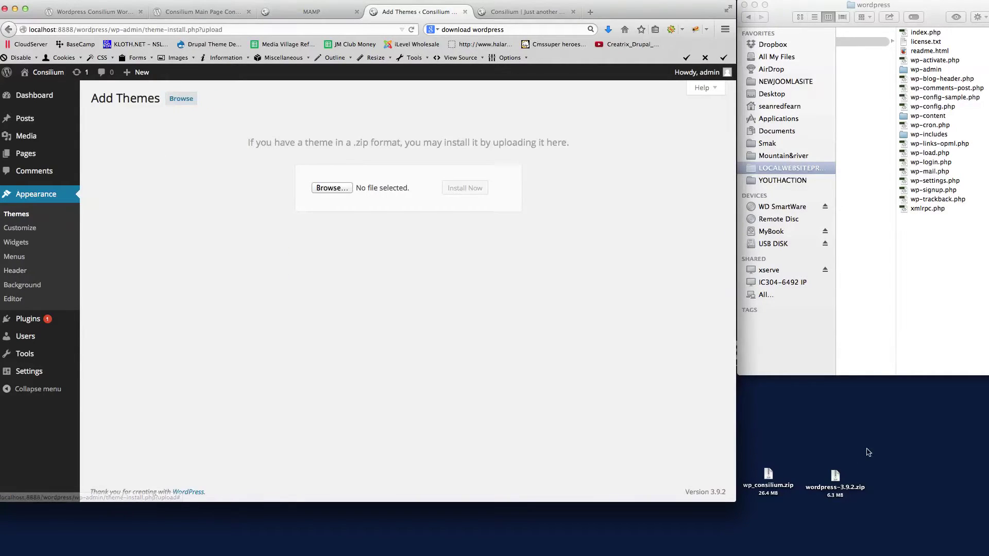
left_click(861, 449)
left_click(763, 478)
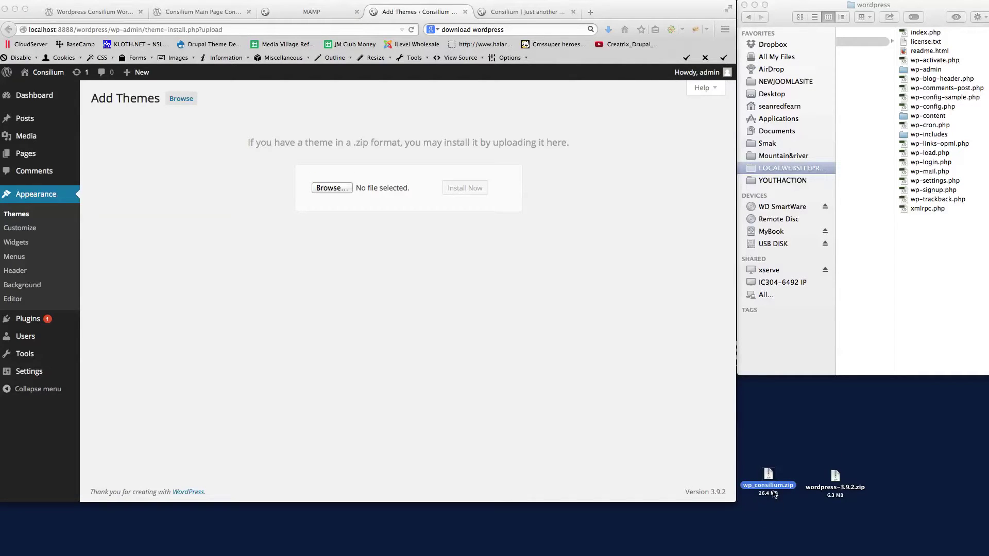
left_click(768, 448)
left_click(768, 479)
left_click_drag(768, 478, 385, 188)
left_click(466, 188)
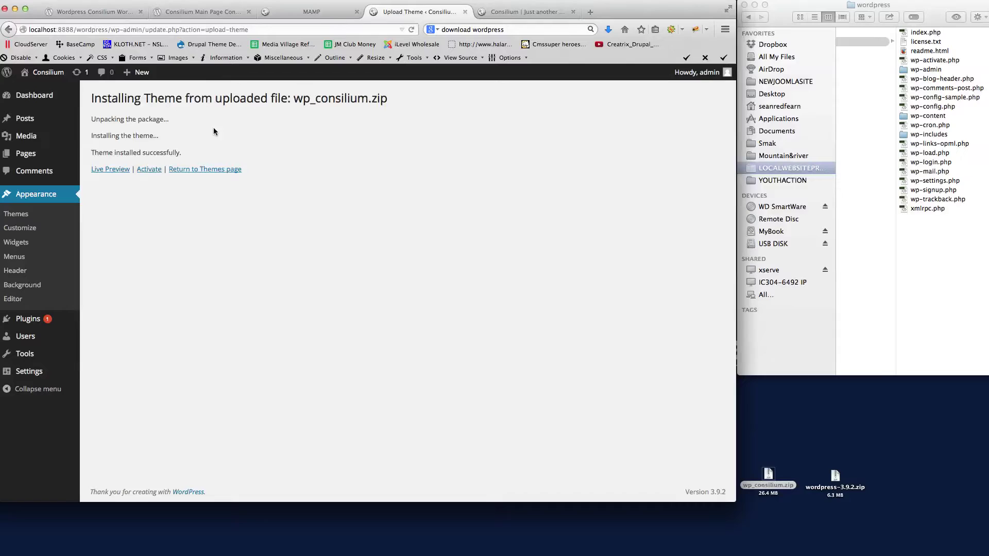
left_click(150, 170)
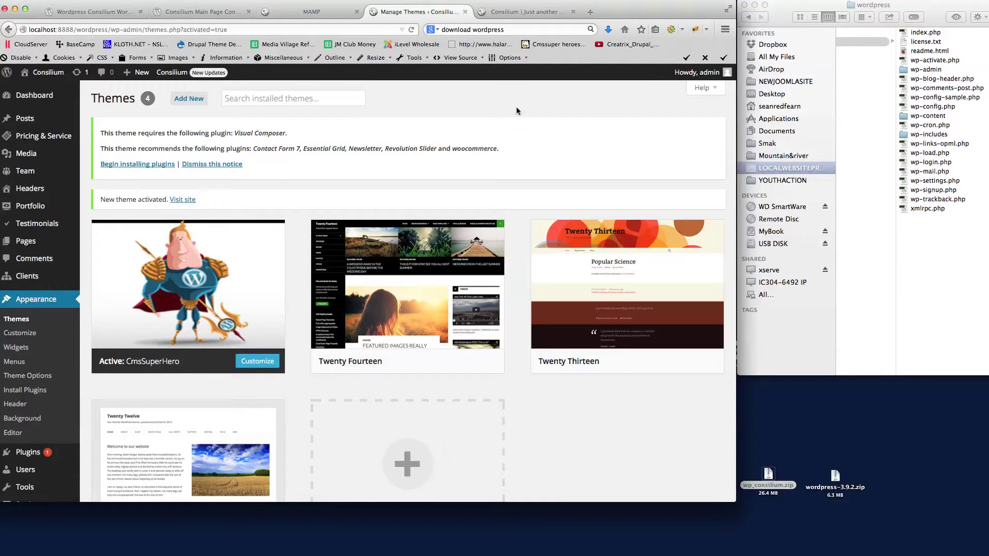
Step: Reload the local site and scroll it to see the Consilium theme applied
left_click(519, 14)
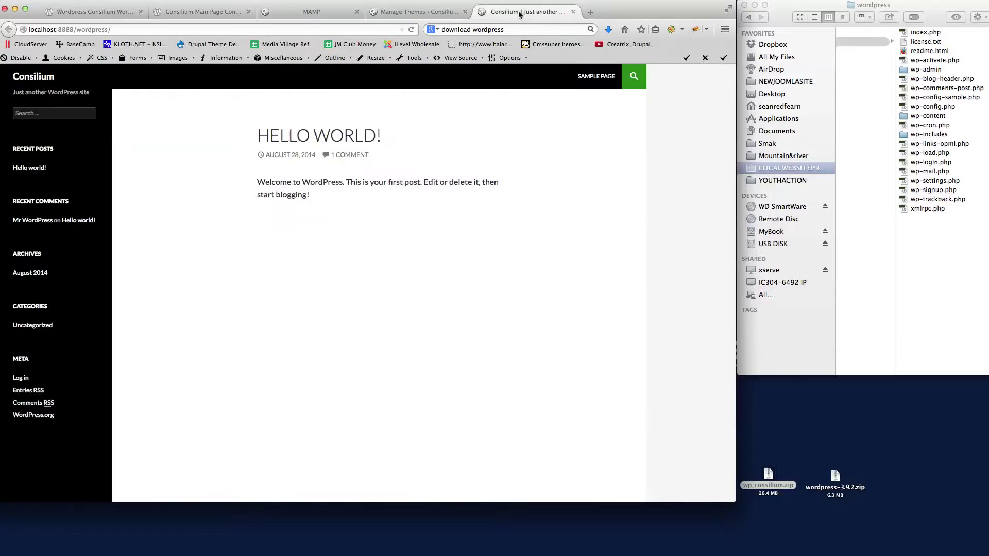
left_click(120, 30)
key("Return")
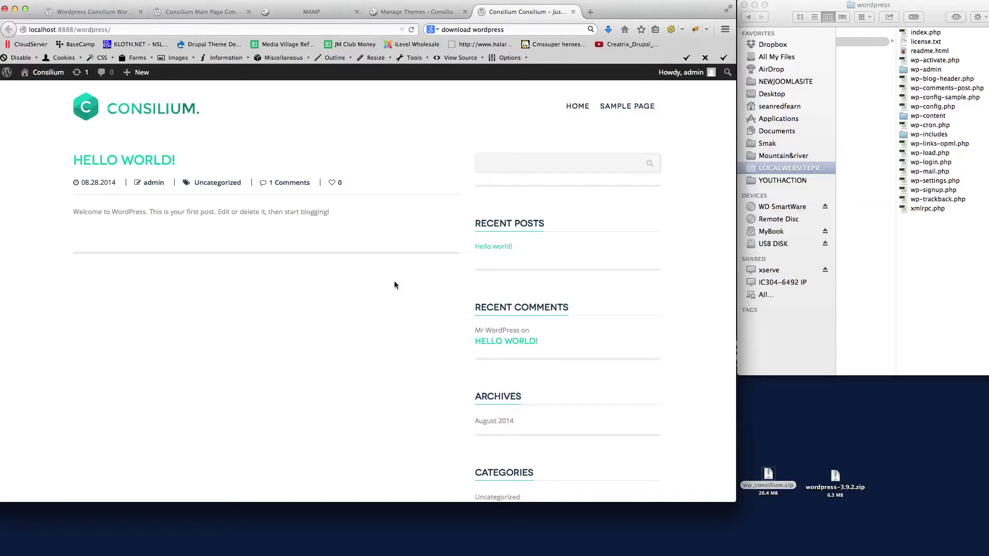
scroll(407, 294, "down", 10)
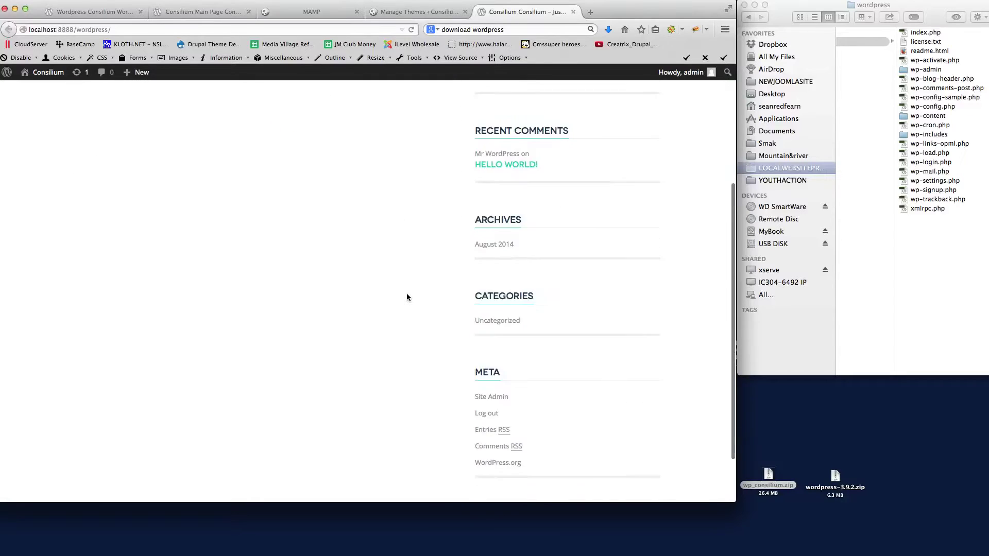
scroll(406, 294, "up", 10)
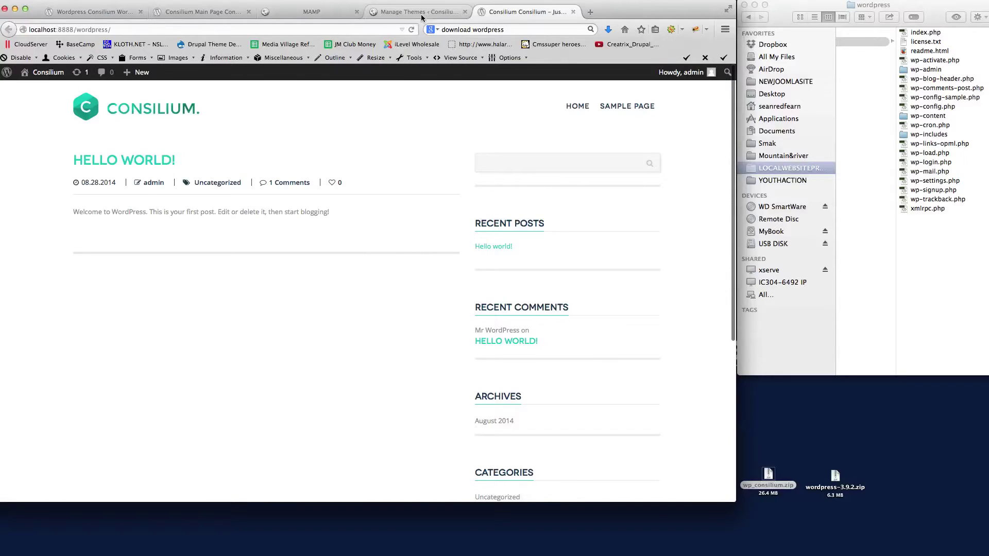
Step: Scroll through the Consilium online demo for comparison, then return to the local site
left_click(93, 11)
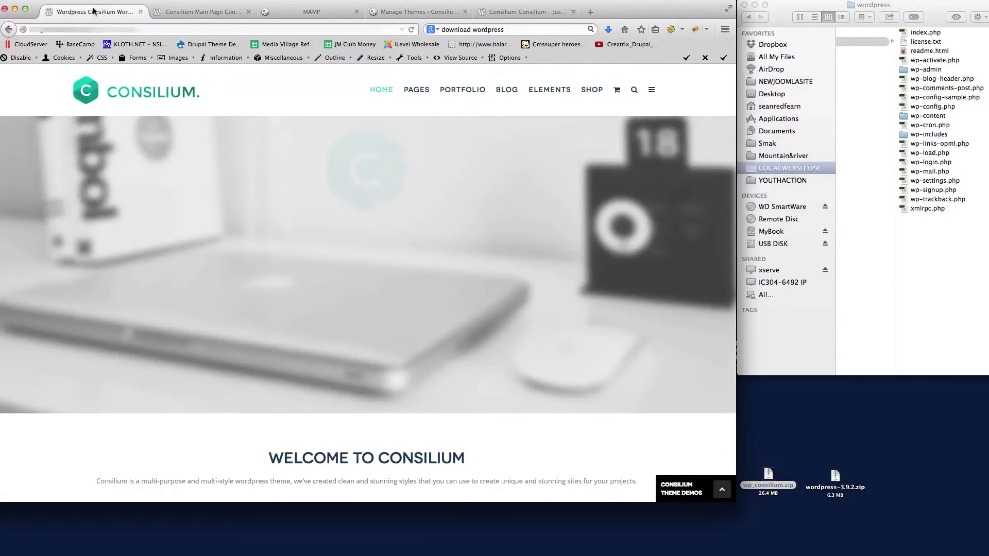
scroll(562, 232, "down", 3)
scroll(562, 229, "down", 10)
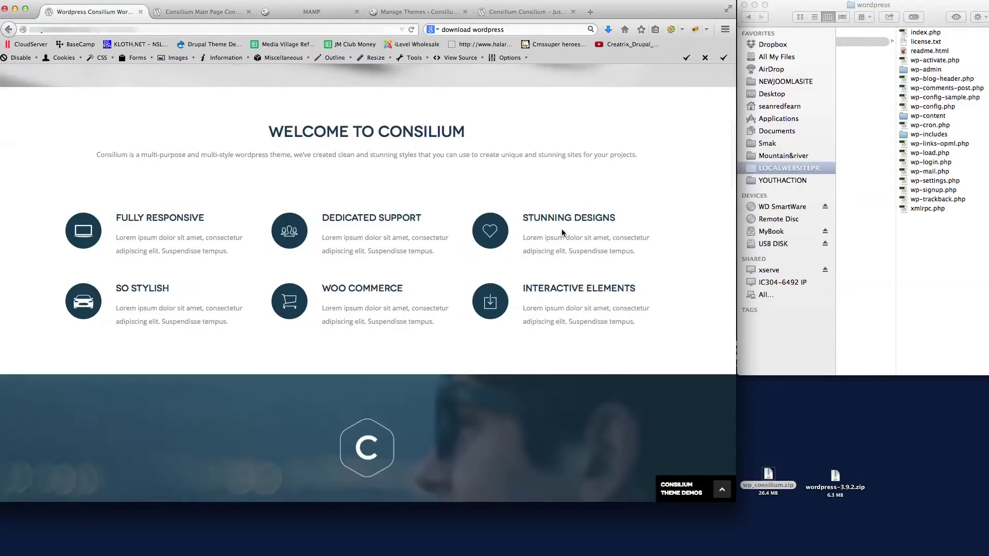
scroll(561, 230, "down", 12)
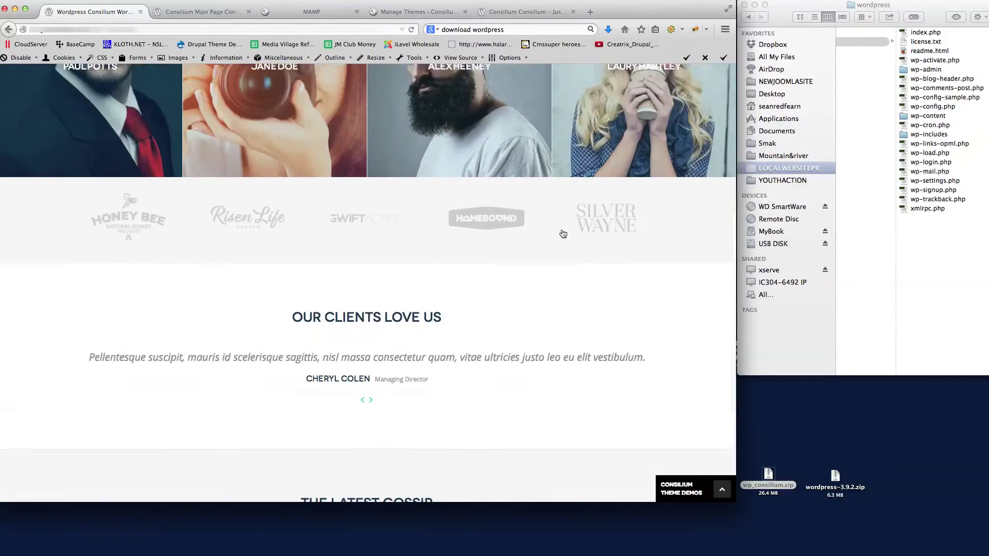
scroll(562, 229, "up", 20)
left_click(521, 11)
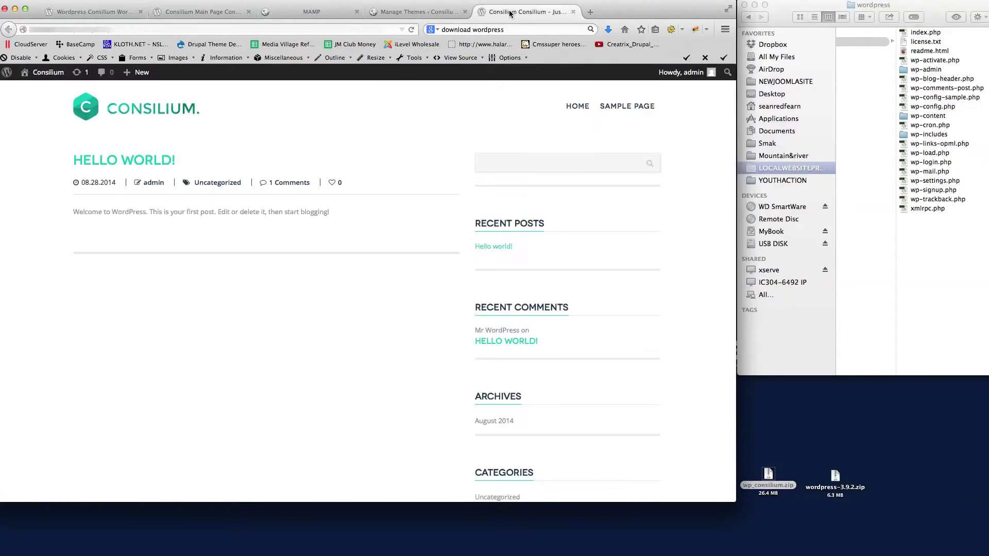
Step: Review the Theme Options demo content dropdown unchanged, then open the Installed Plugins list
left_click(412, 11)
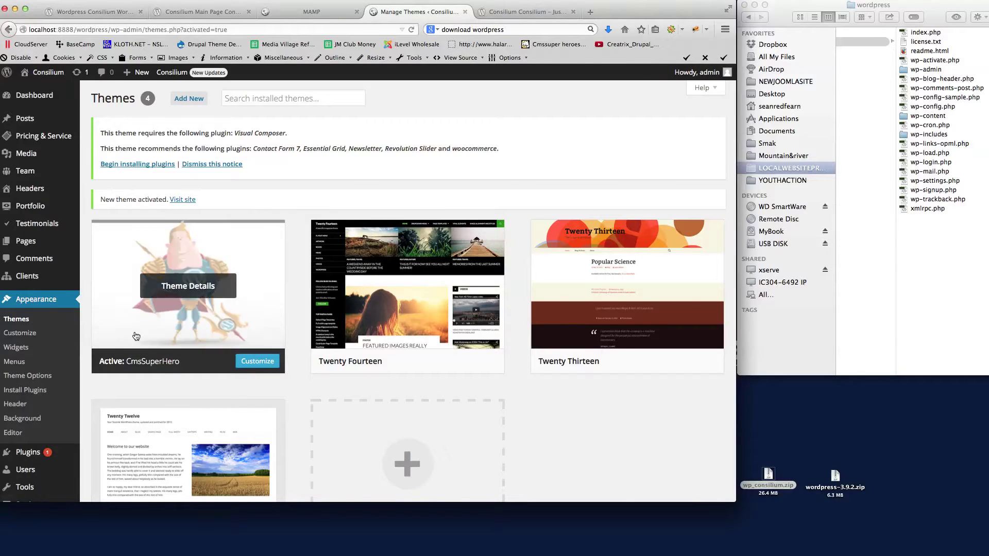
scroll(118, 355, "down", 3)
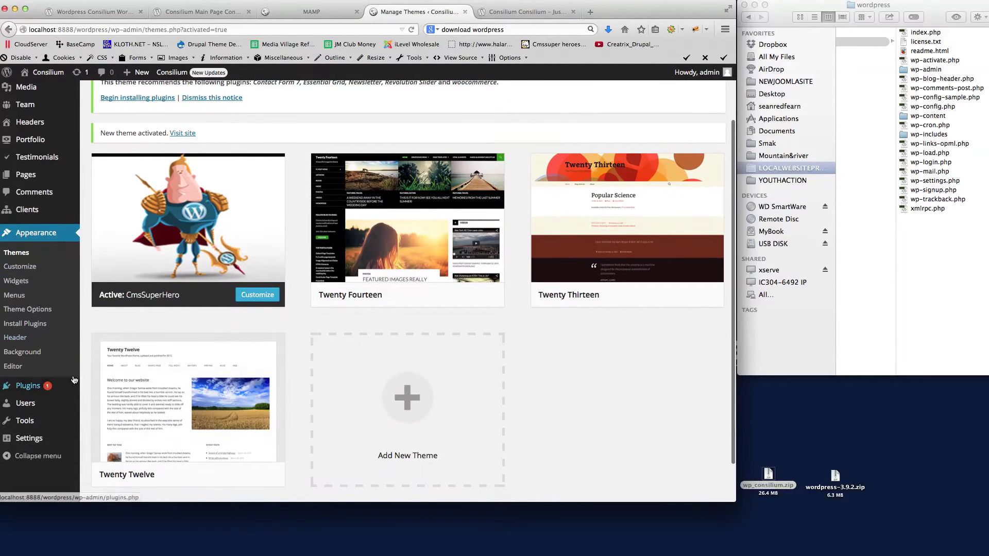
left_click(23, 312)
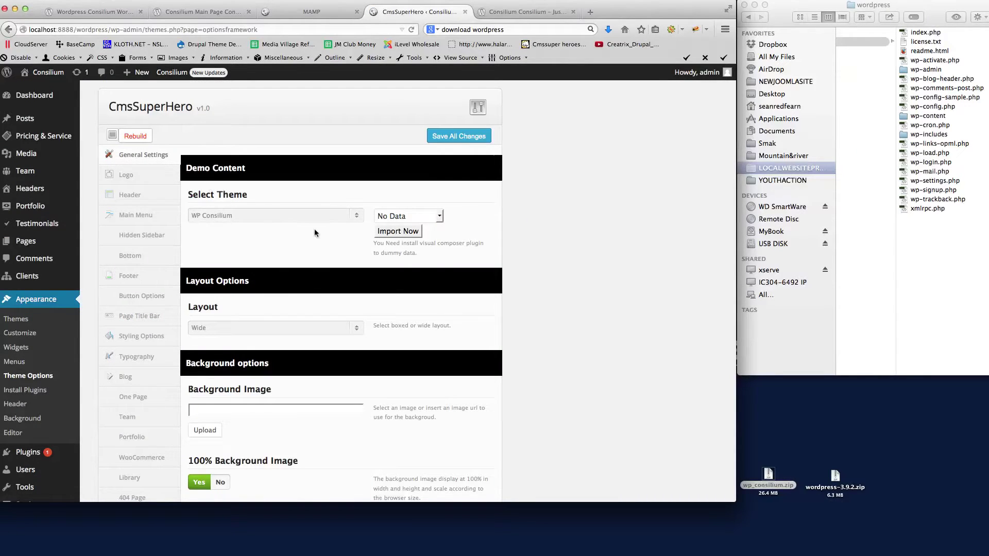
left_click(429, 217)
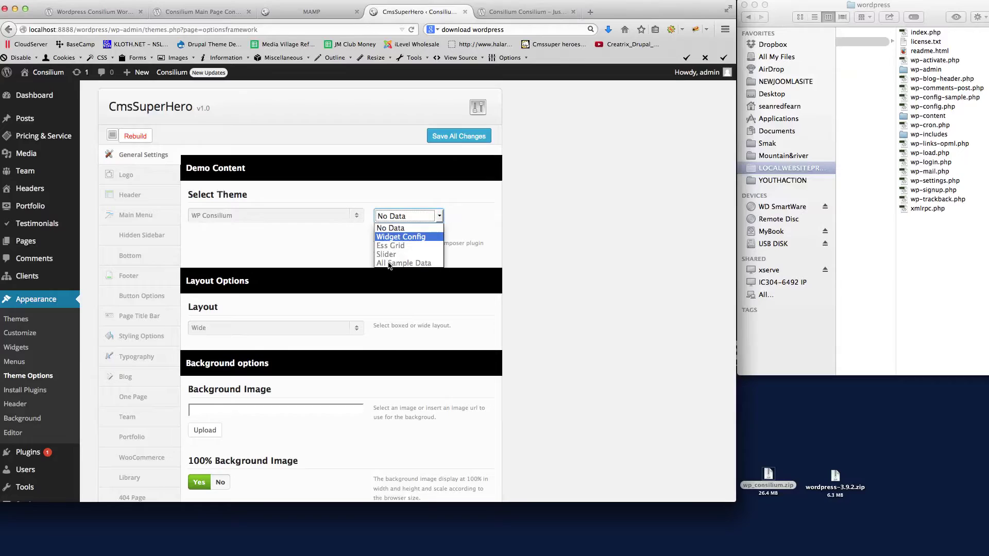
left_click(470, 230)
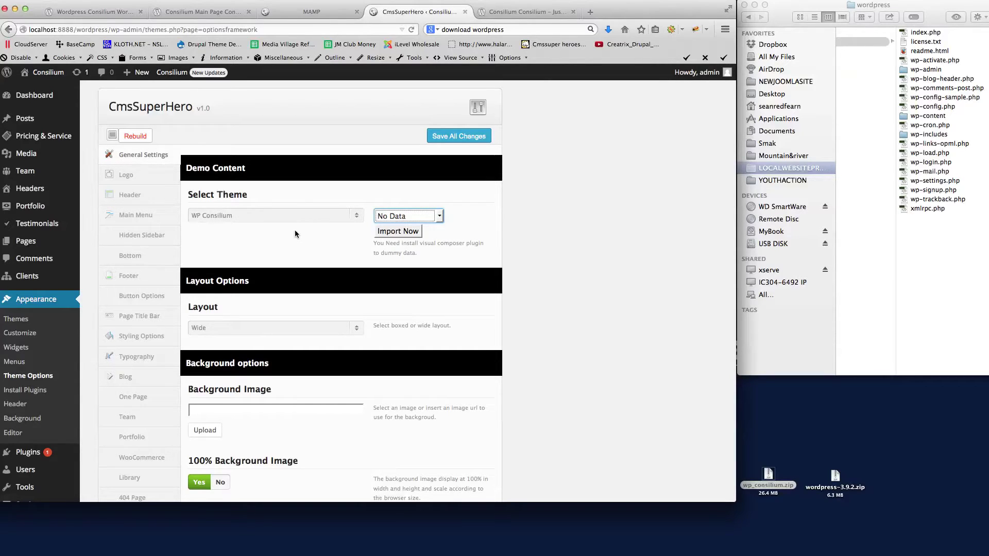
scroll(83, 413, "down", 2)
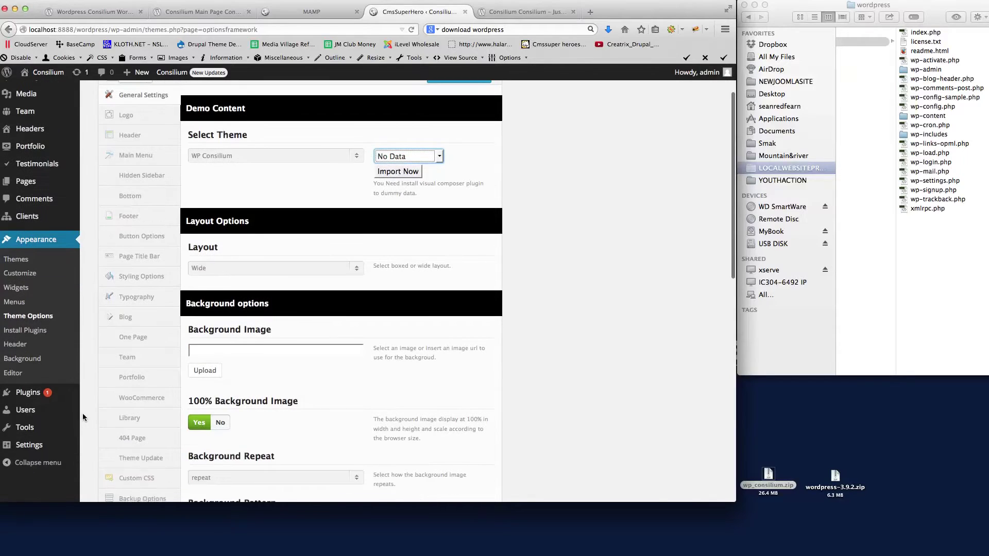
left_click(28, 394)
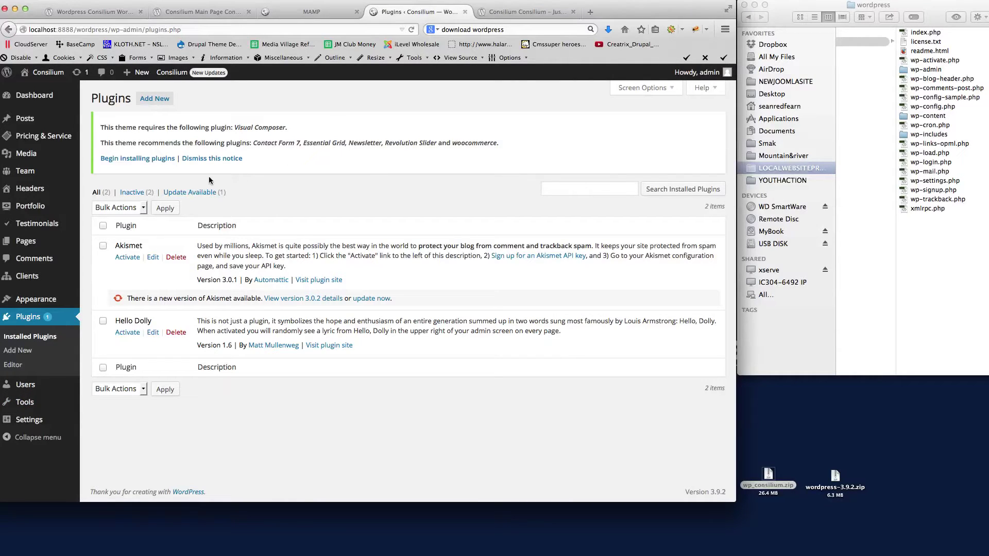
Step: Bulk-install Visual Composer, Contact Form 7, Essential Grid, Newsletter, Revolution Slider and woocommerce
left_click_drag(101, 144, 505, 144)
left_click(505, 144)
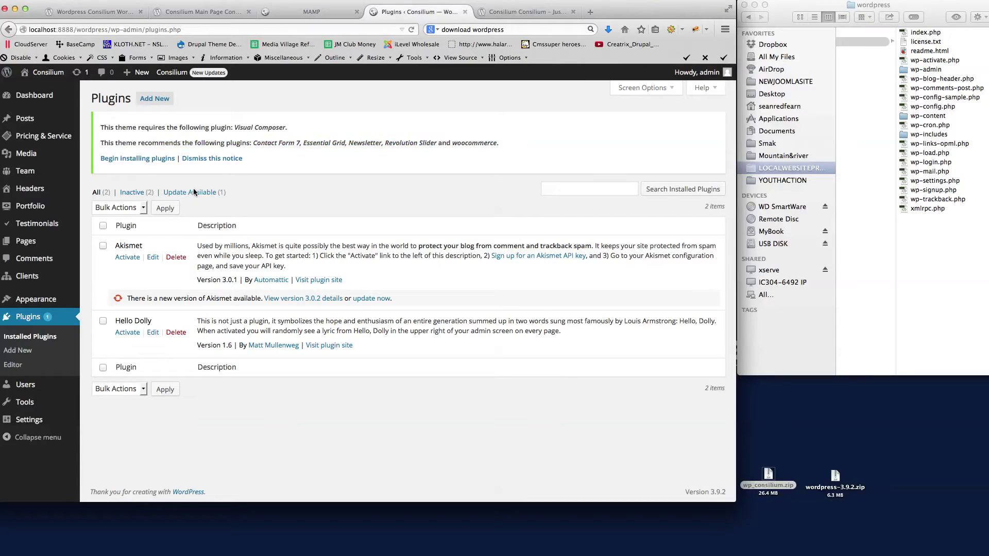
left_click(131, 160)
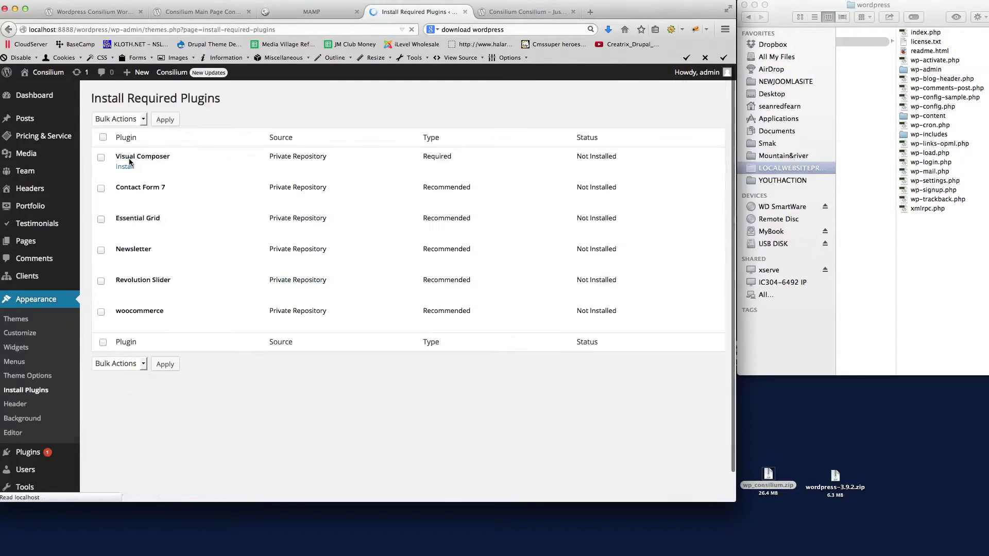
left_click(102, 138)
left_click(144, 119)
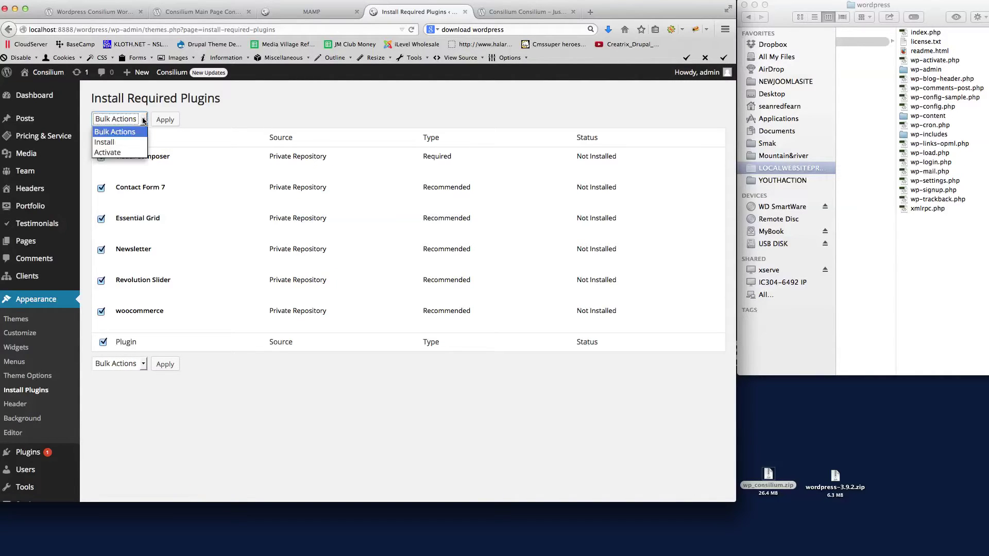
left_click(108, 142)
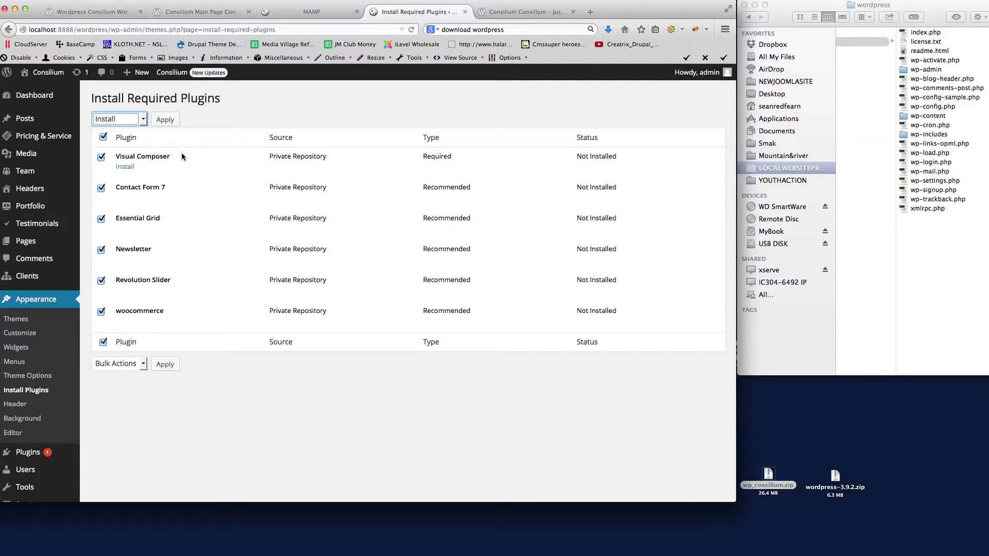
left_click(165, 120)
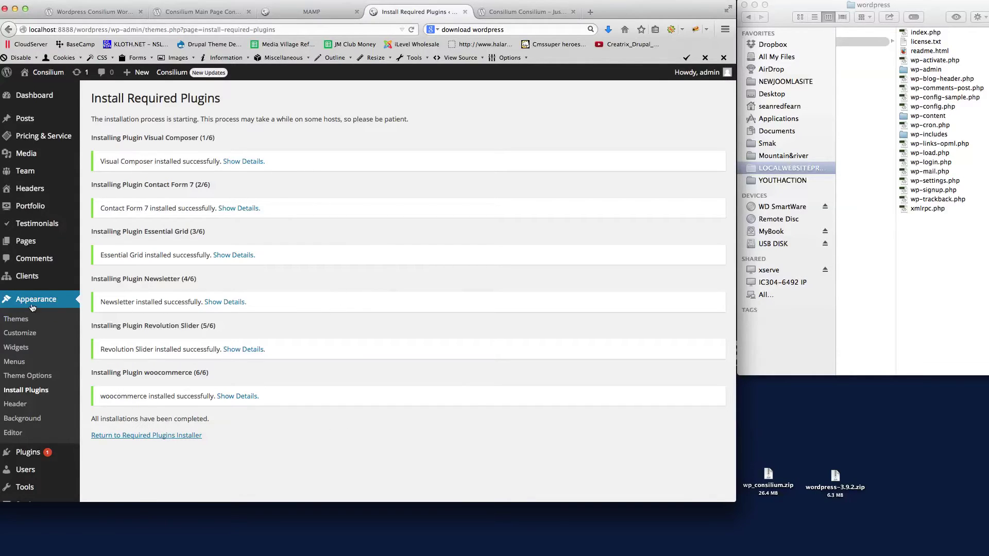
Step: Check the Theme Options demo content choices without changing them
left_click(37, 378)
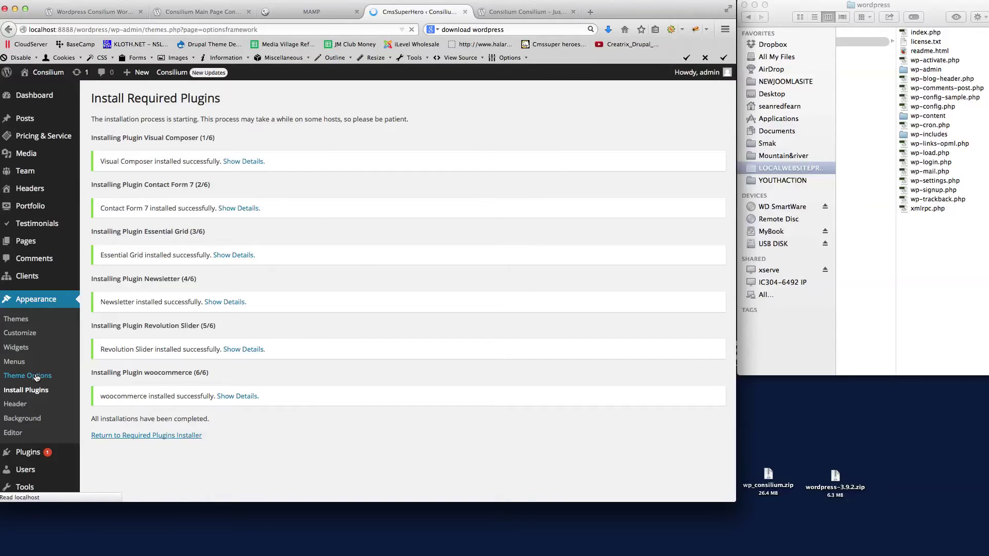
left_click(422, 219)
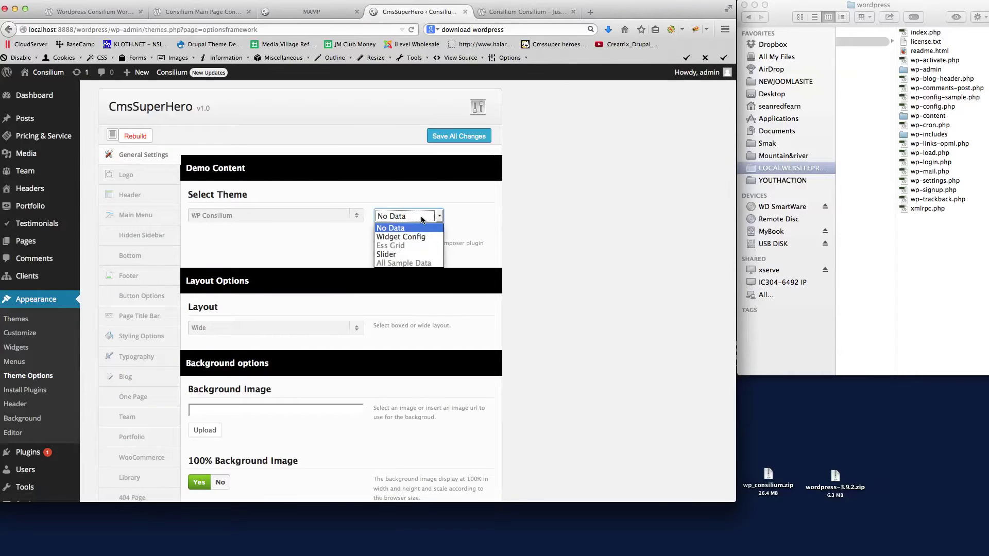
left_click(421, 218)
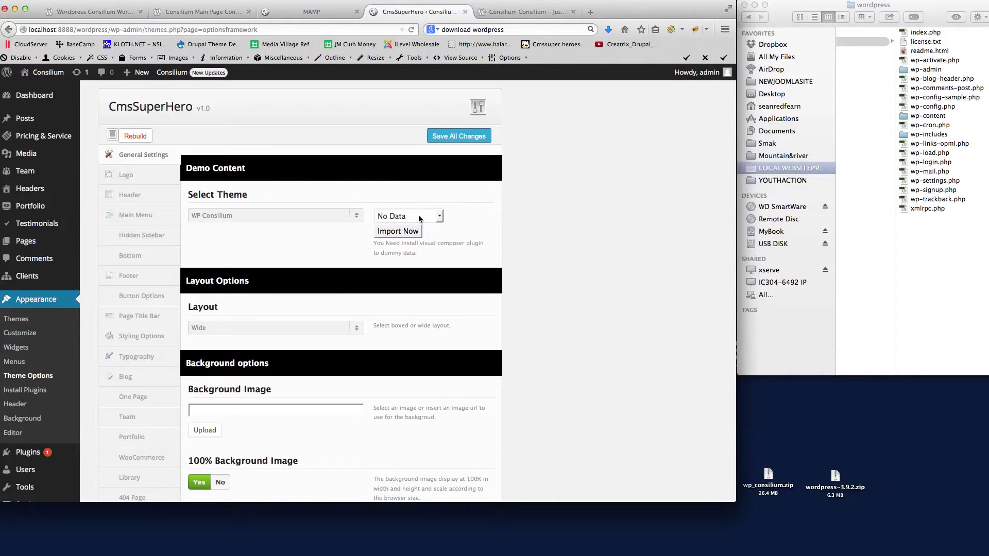
Step: Select all six plugins in Install Plugins and bulk-activate them
left_click(28, 391)
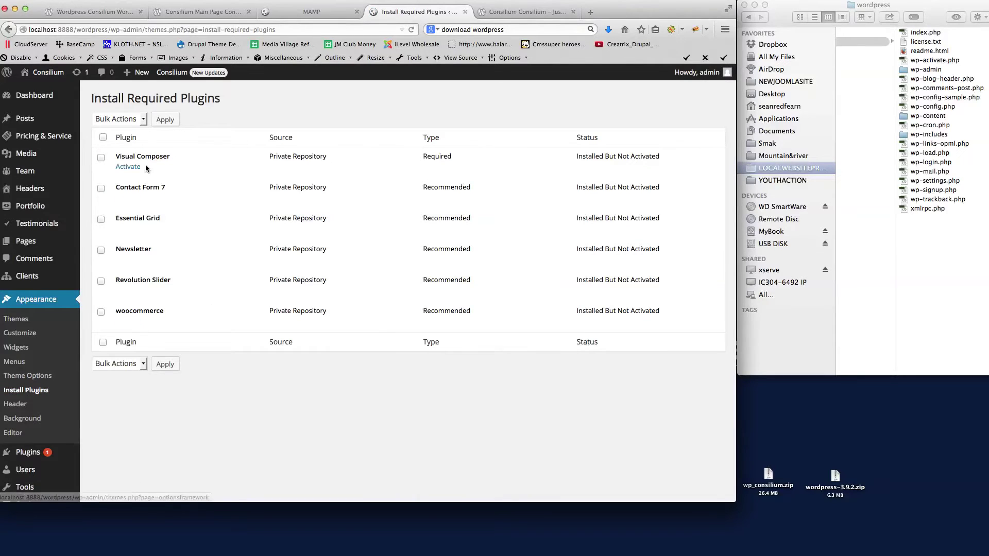
left_click(103, 137)
left_click(118, 119)
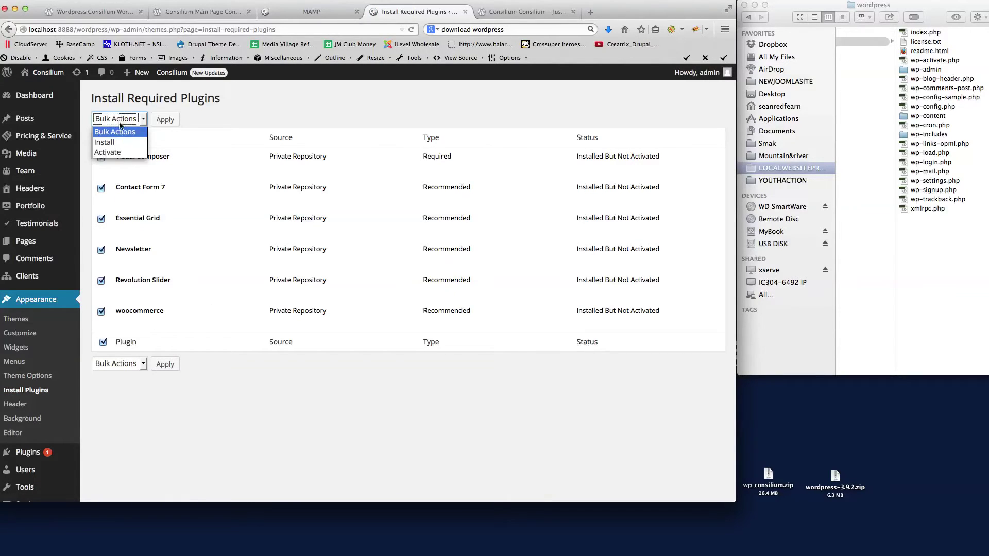
left_click(118, 153)
left_click(165, 119)
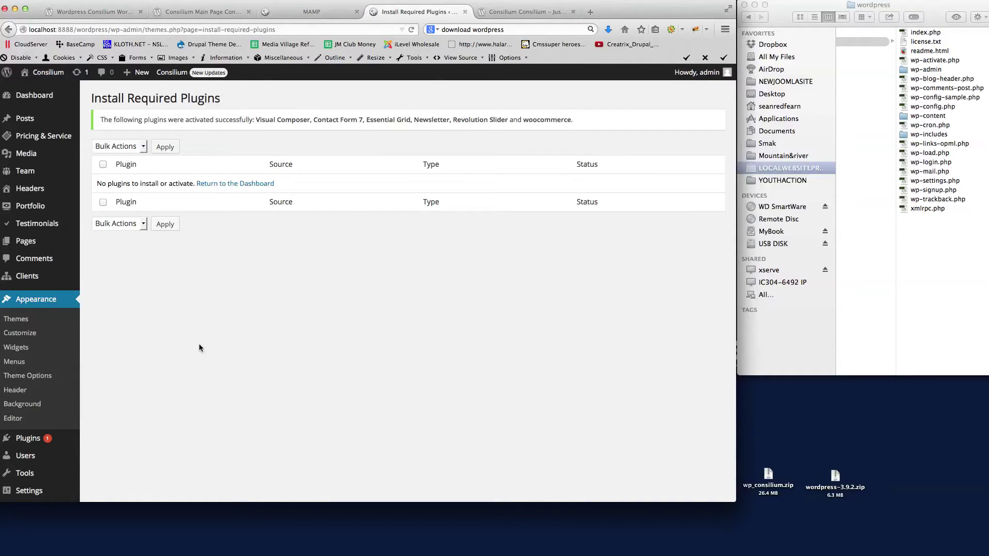
Step: In Theme Options, keep WP Consilium as the theme variant
left_click(26, 376)
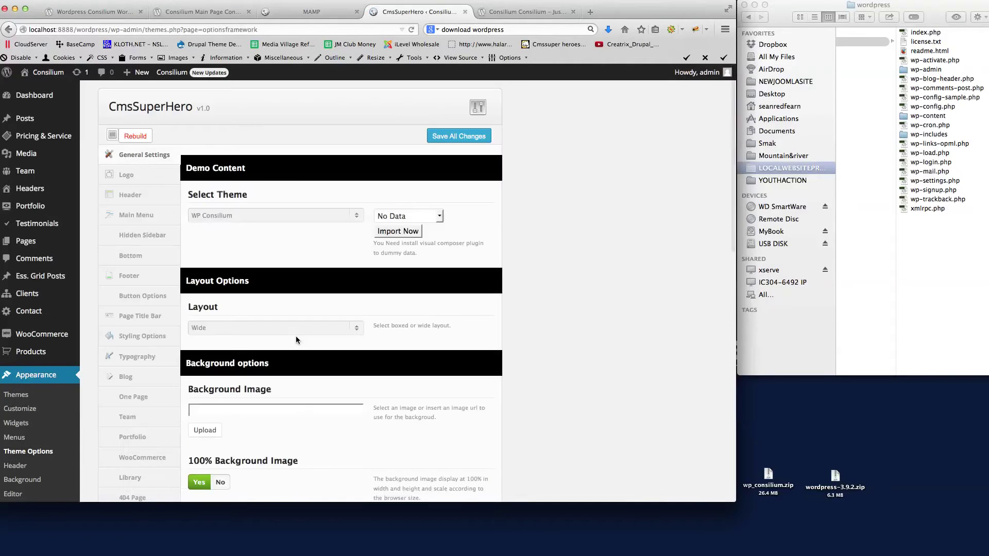
left_click(409, 216)
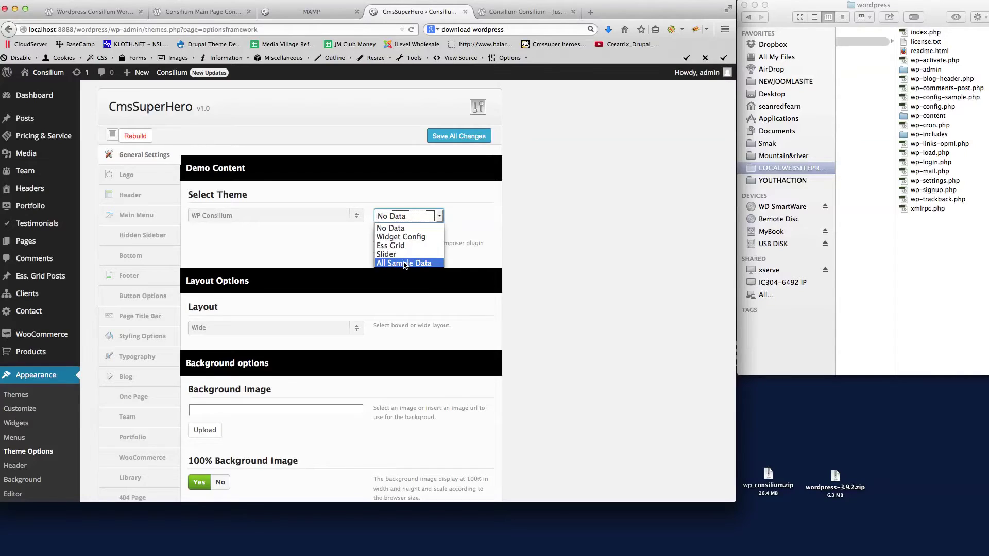
left_click(493, 236)
left_click(353, 217)
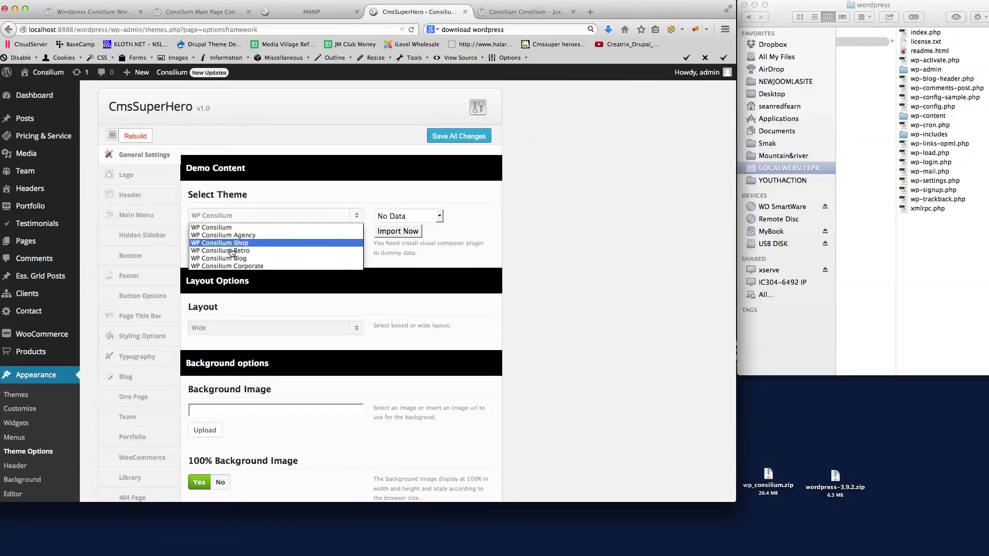
left_click(213, 228)
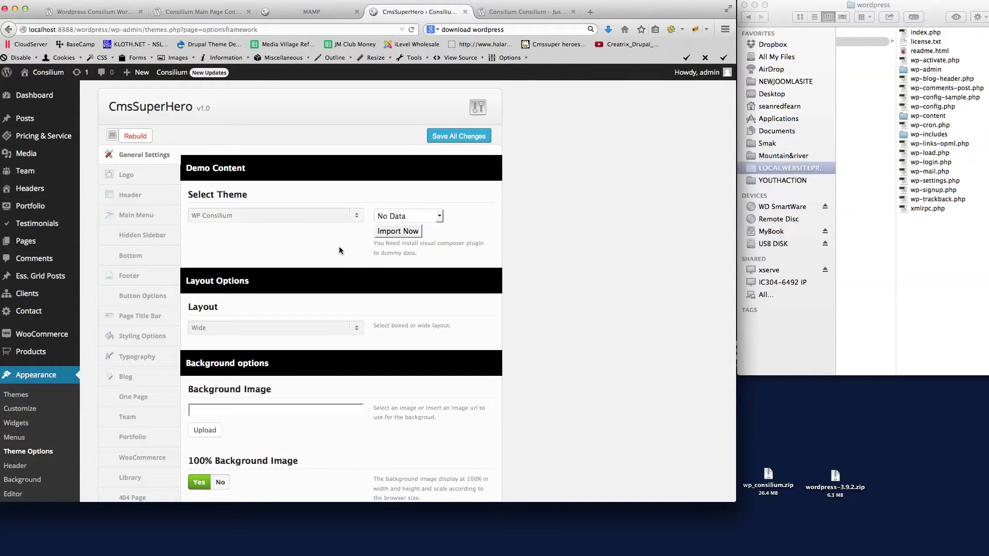
Step: Choose All Sample Data as the demo data and run the import
left_click(400, 217)
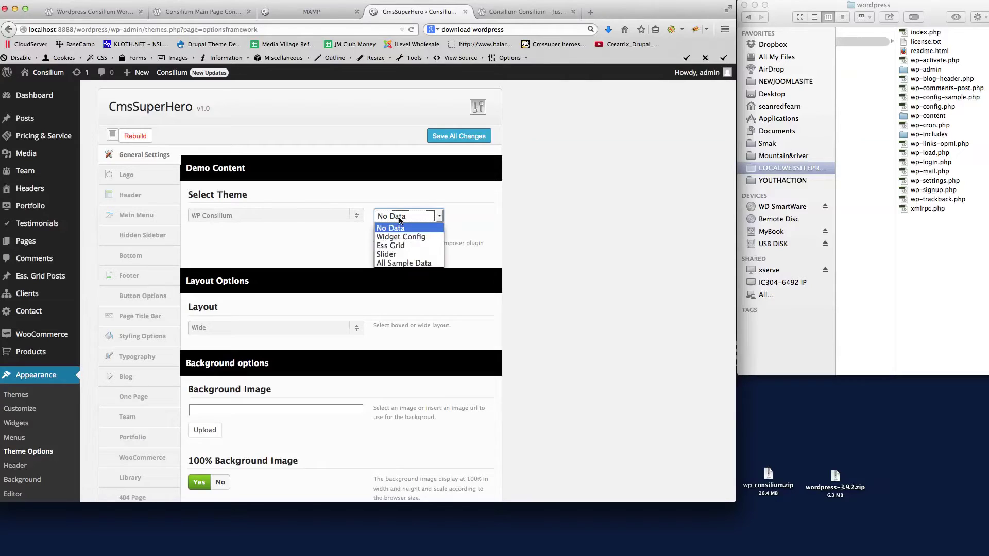
left_click(398, 262)
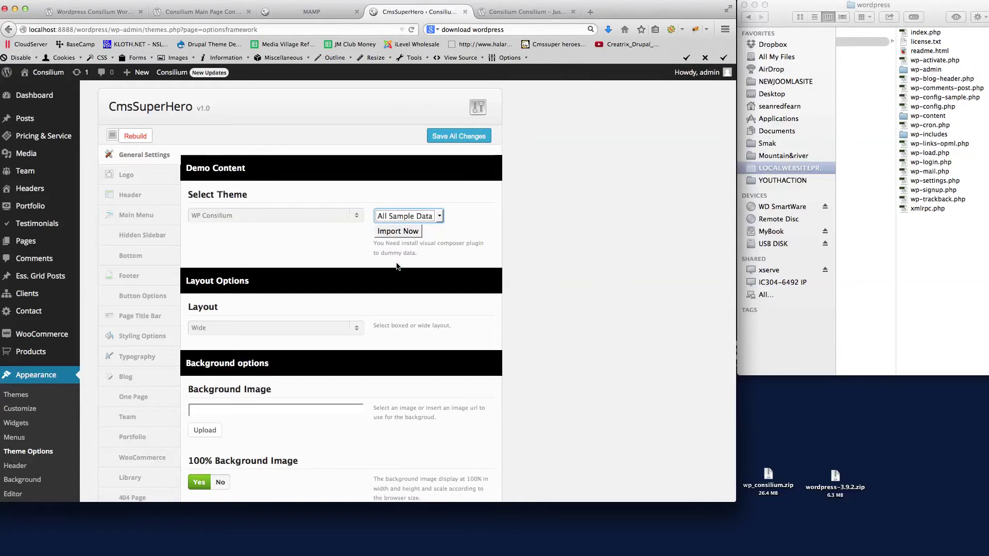
left_click(397, 232)
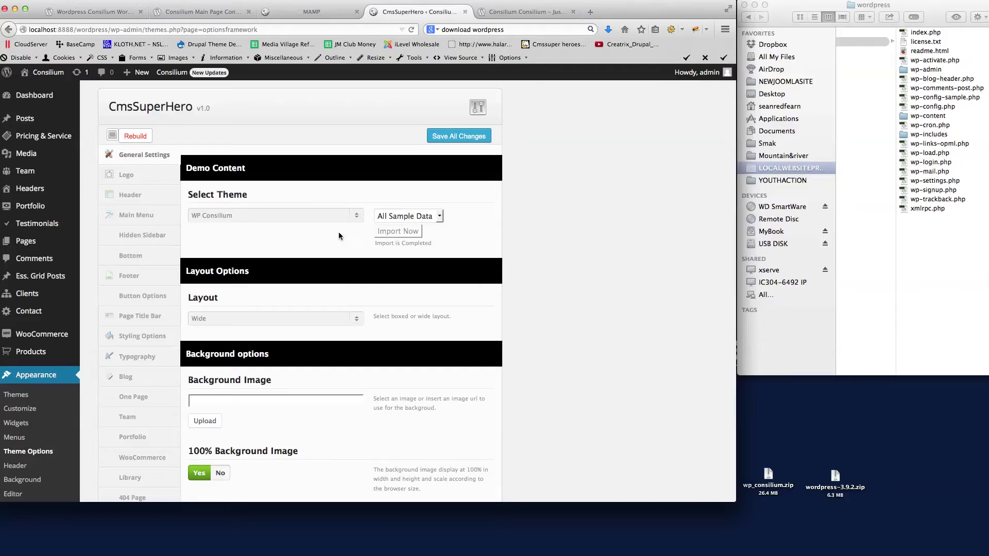
left_click(357, 219)
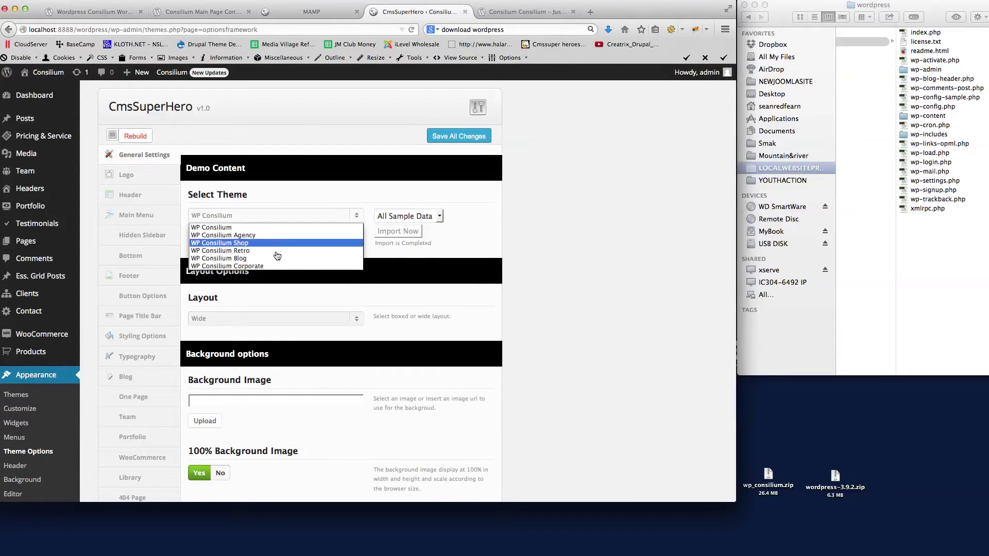
left_click(435, 244)
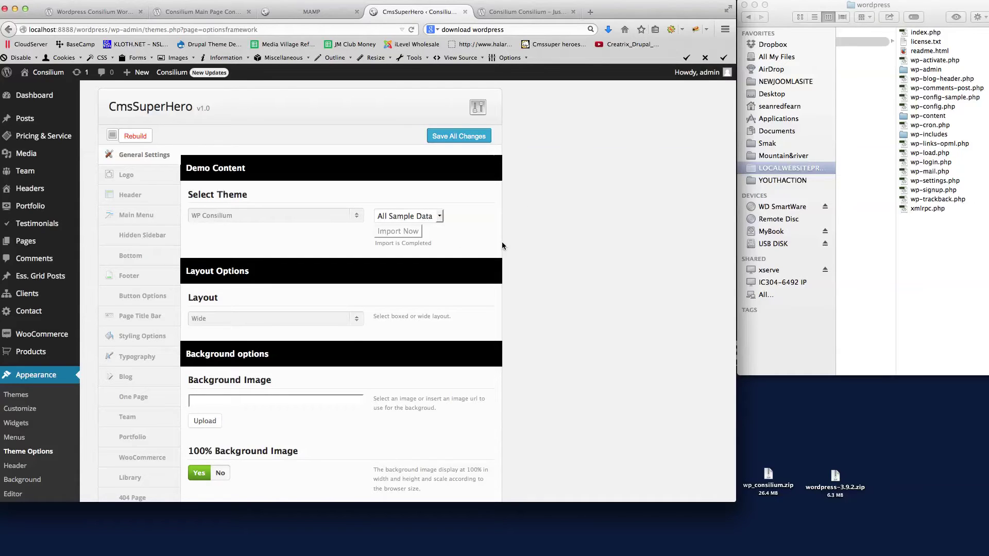
Step: Reload the front page and scroll over the imported menus, sample posts and comments
left_click(521, 11)
left_click(146, 31)
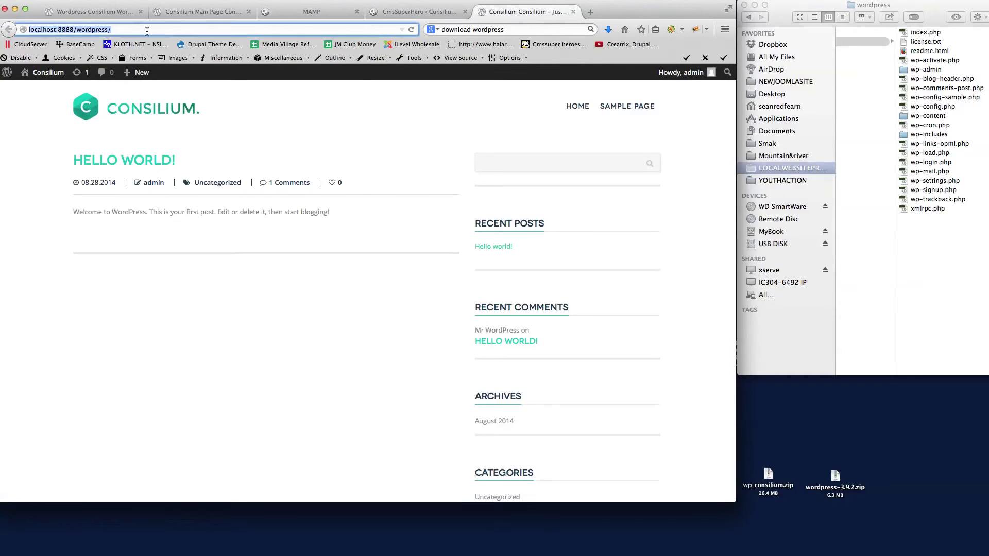
key("Return")
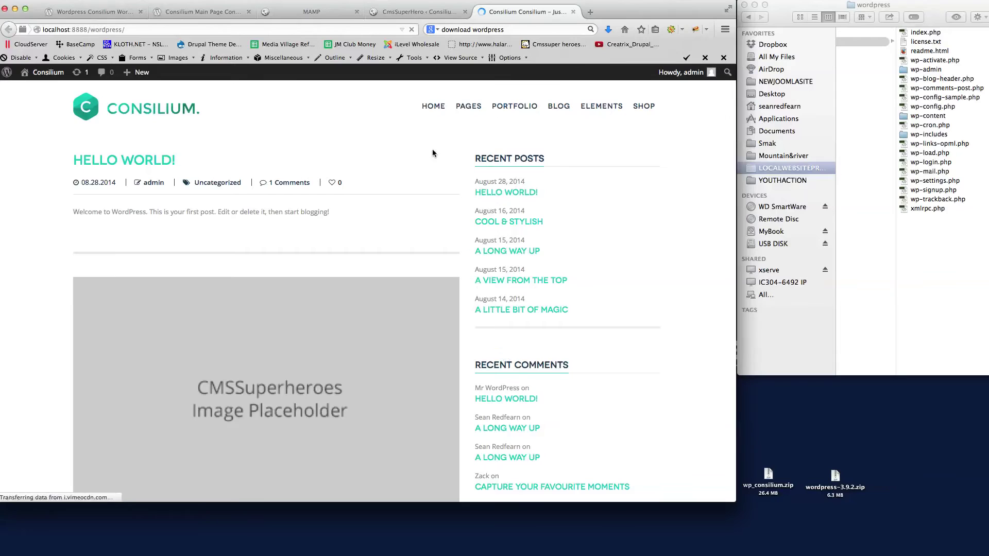
mouse_move(509, 110)
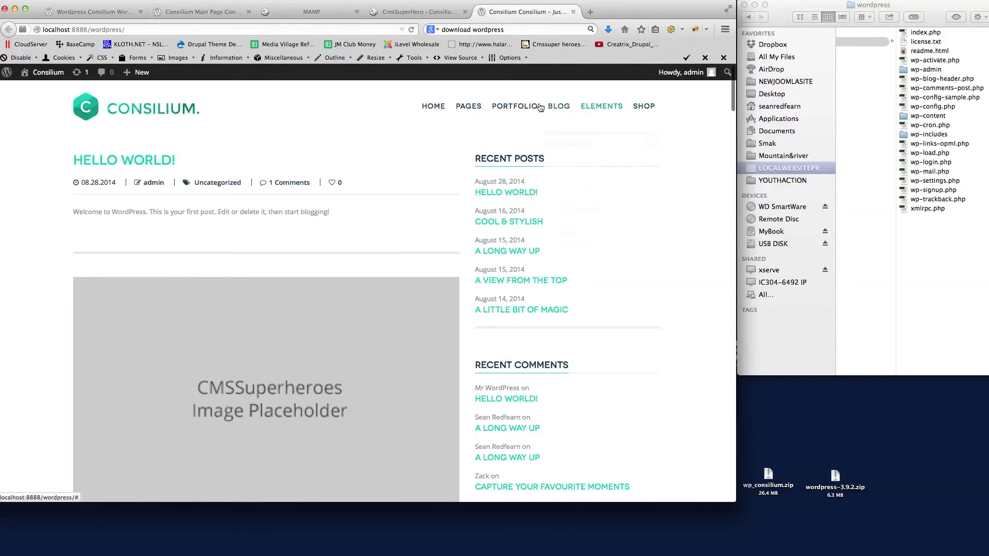
scroll(406, 186, "down", 20)
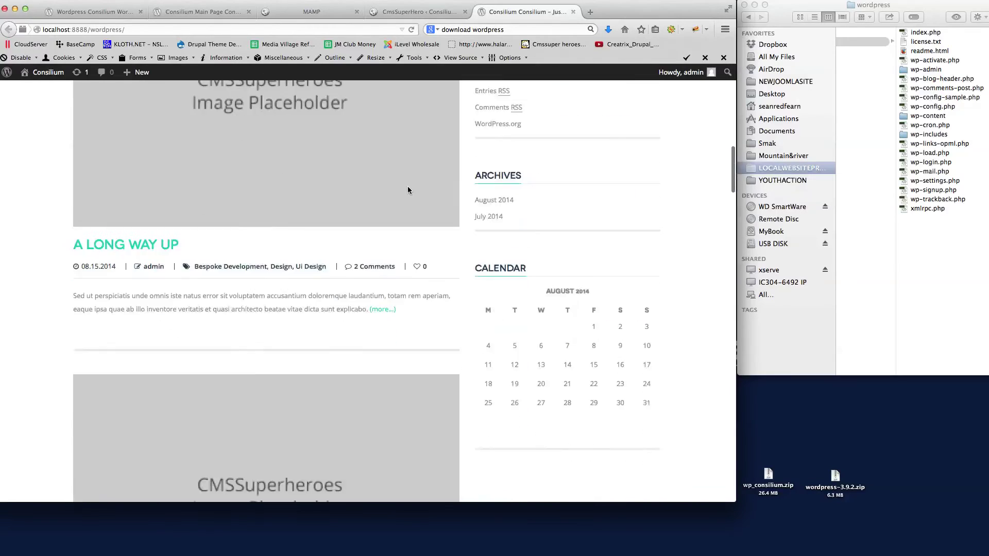
scroll(407, 190, "up", 20)
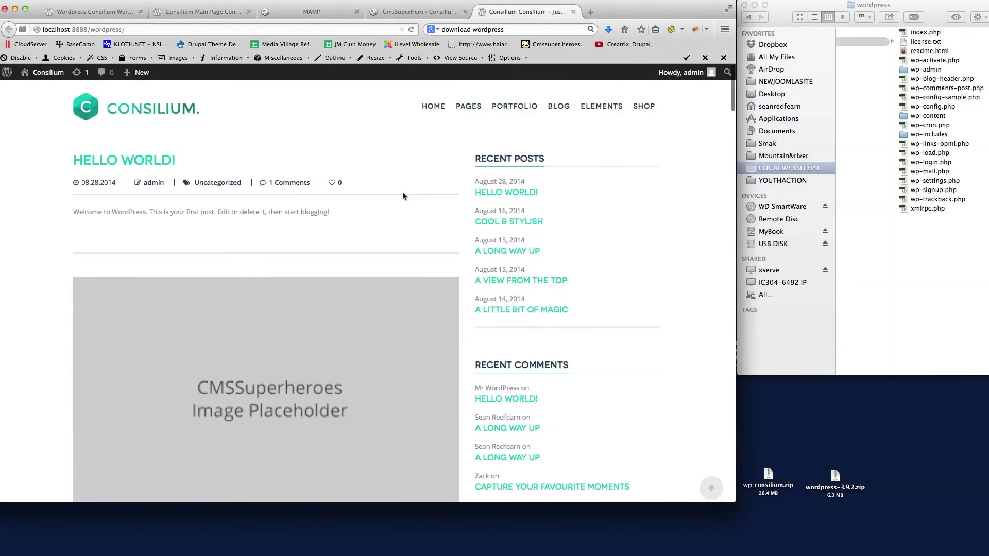
Step: Return to the admin area and open Settings > Reading
left_click(446, 16)
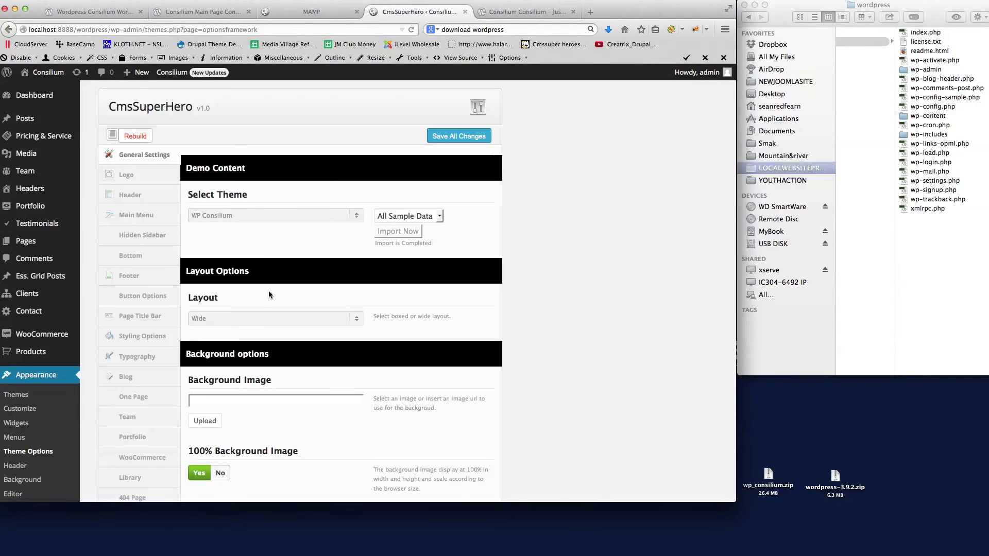
scroll(591, 268, "down", 2)
scroll(592, 272, "down", 10)
scroll(591, 272, "up", 4)
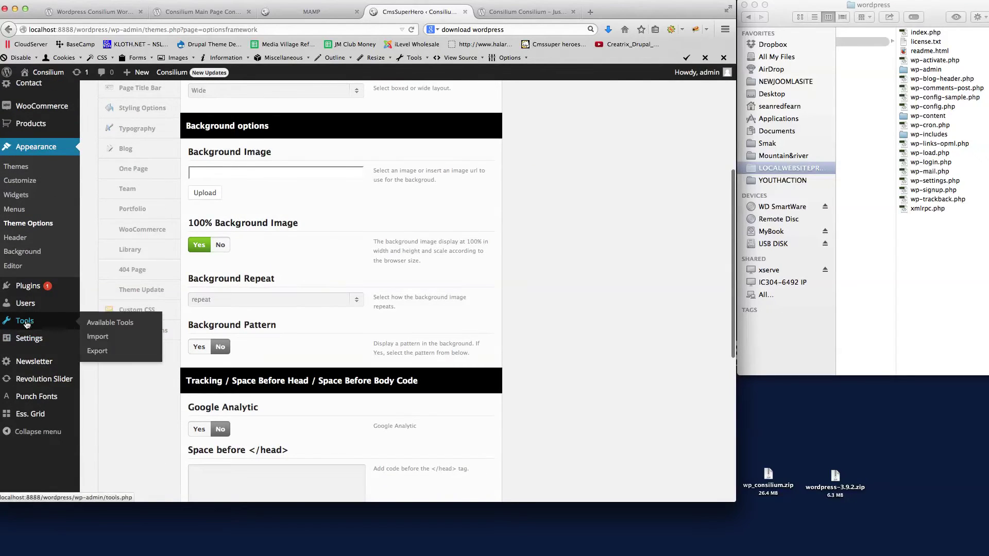
mouse_move(27, 341)
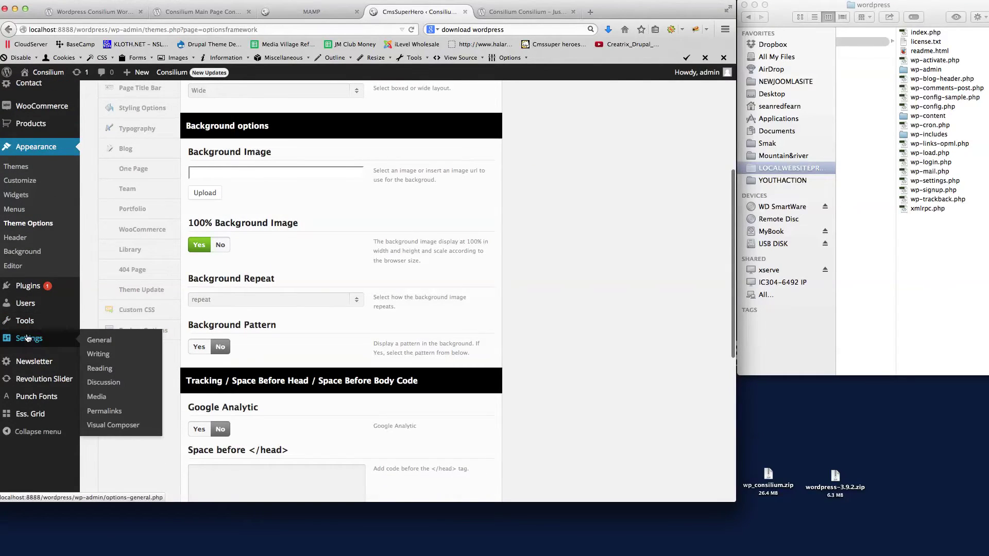
left_click(99, 370)
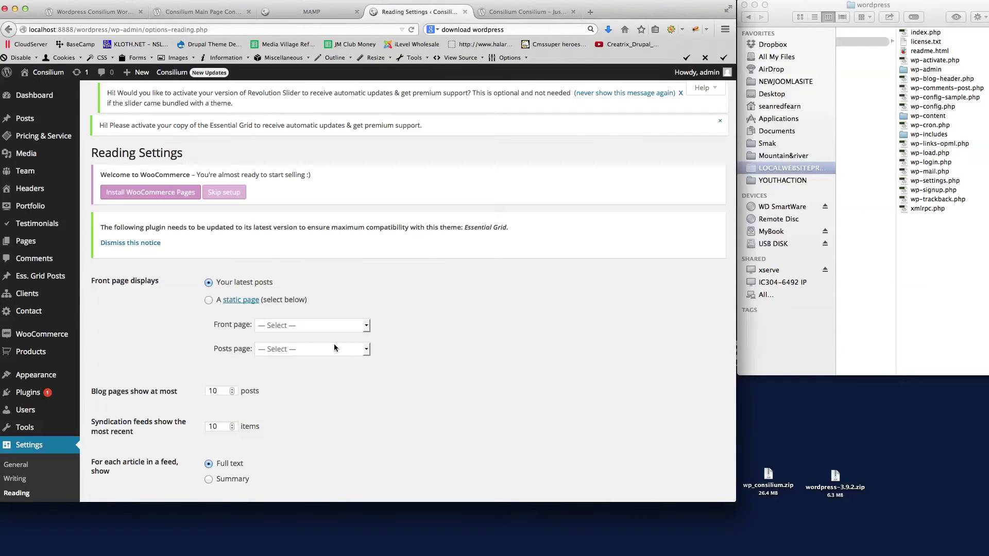
Step: Set the front page to the static page Home and save the Reading settings
left_click(208, 301)
left_click(296, 327)
scroll(321, 464, "down", 10)
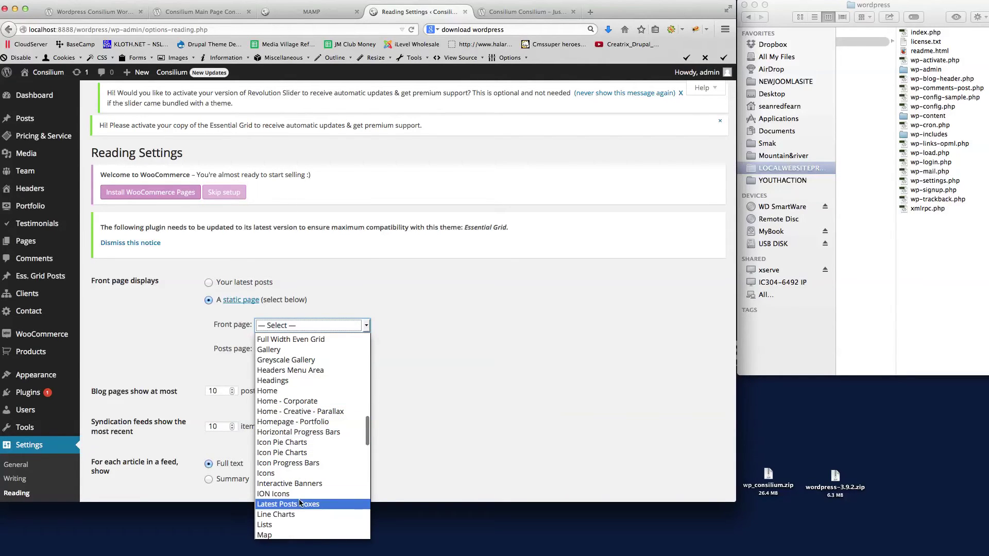
left_click(283, 392)
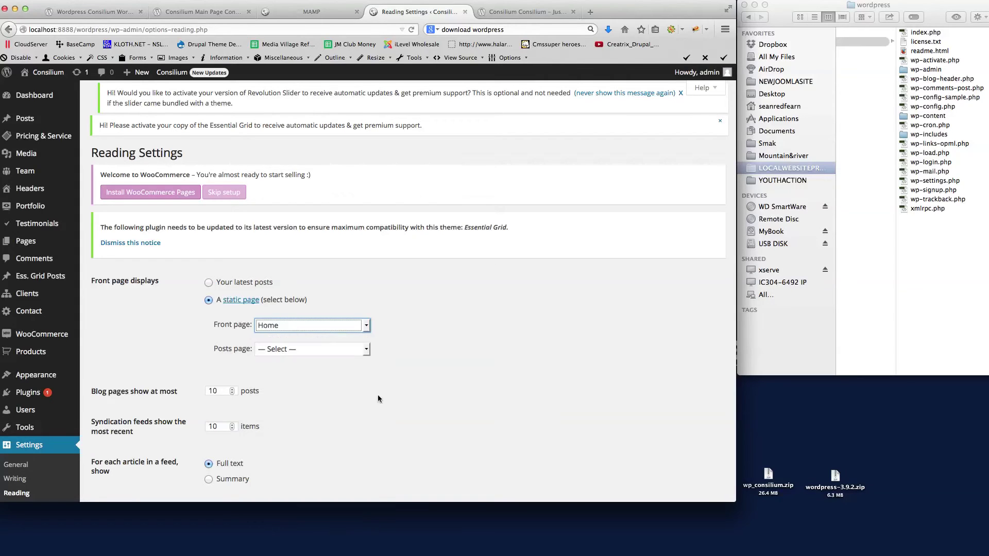
scroll(435, 381, "down", 5)
key("Return")
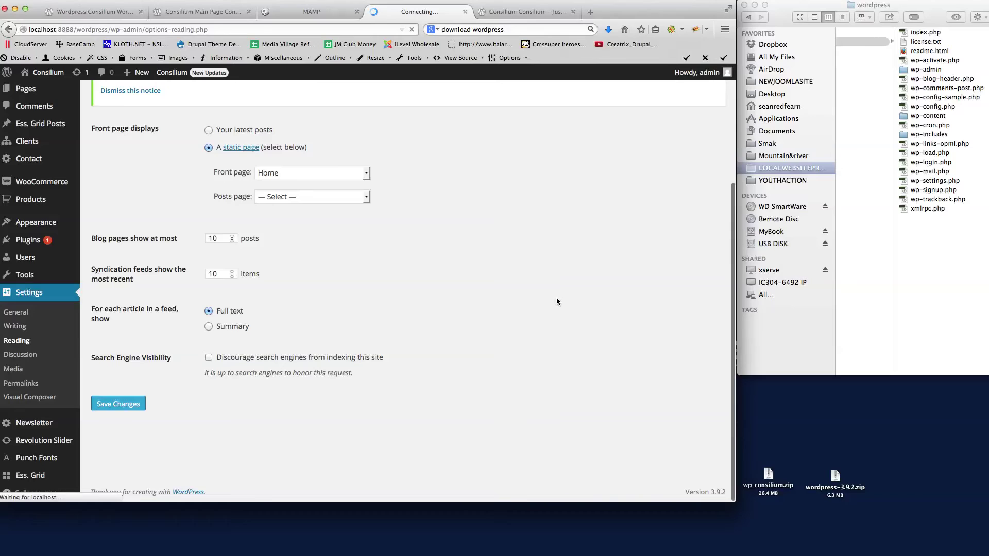
left_click(515, 12)
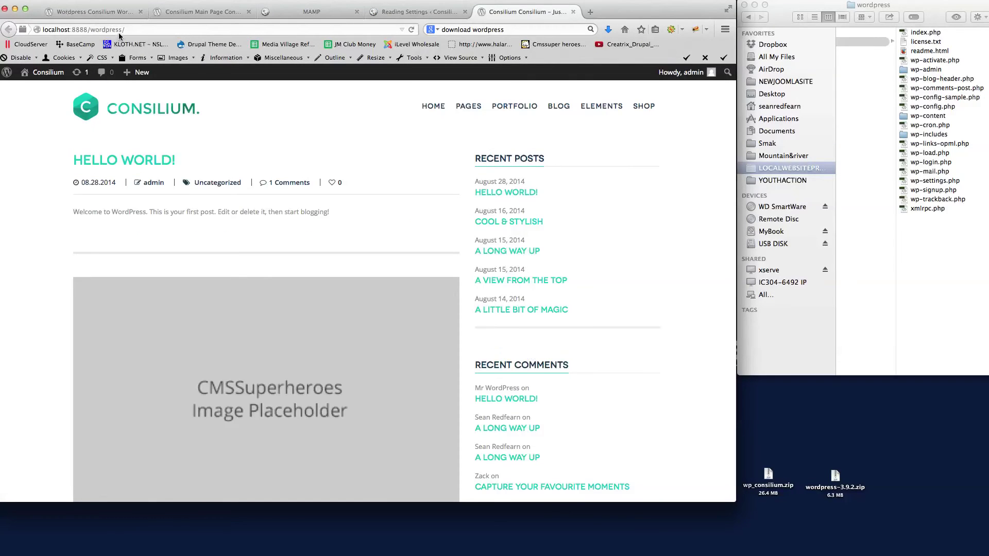
Step: Reload the site so the static Home page with its Welcome to Consilium slider loads
key("super+l")
key("Return")
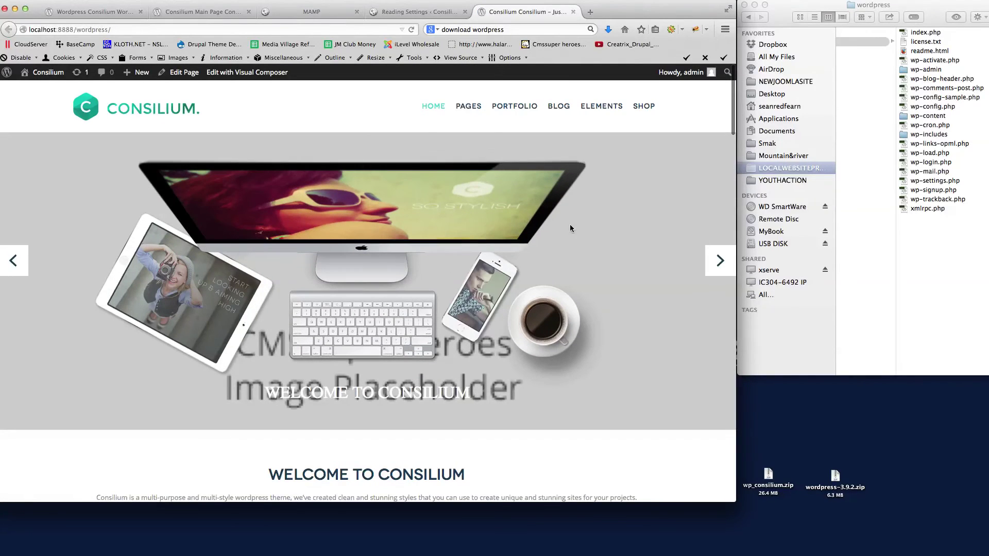
scroll(620, 241, "down", 5)
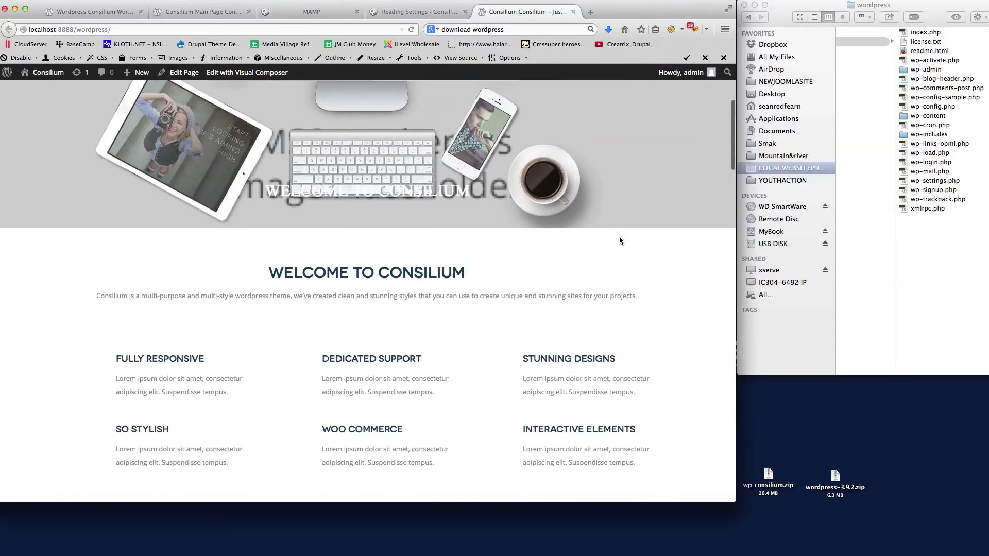
scroll(619, 236, "down", 2)
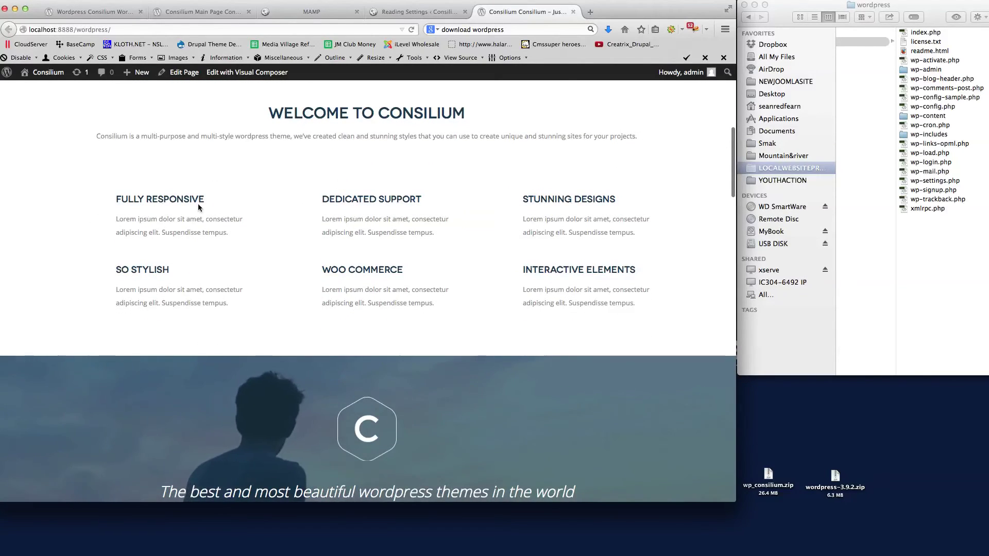
Step: Scroll through the Home page sections to the footer and back up
scroll(573, 261, "down", 6)
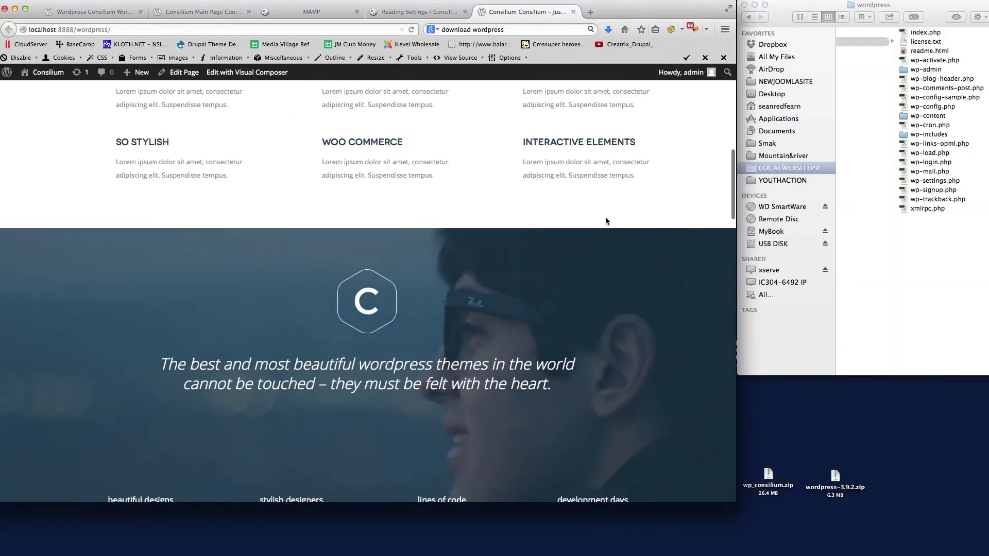
scroll(607, 221, "down", 2)
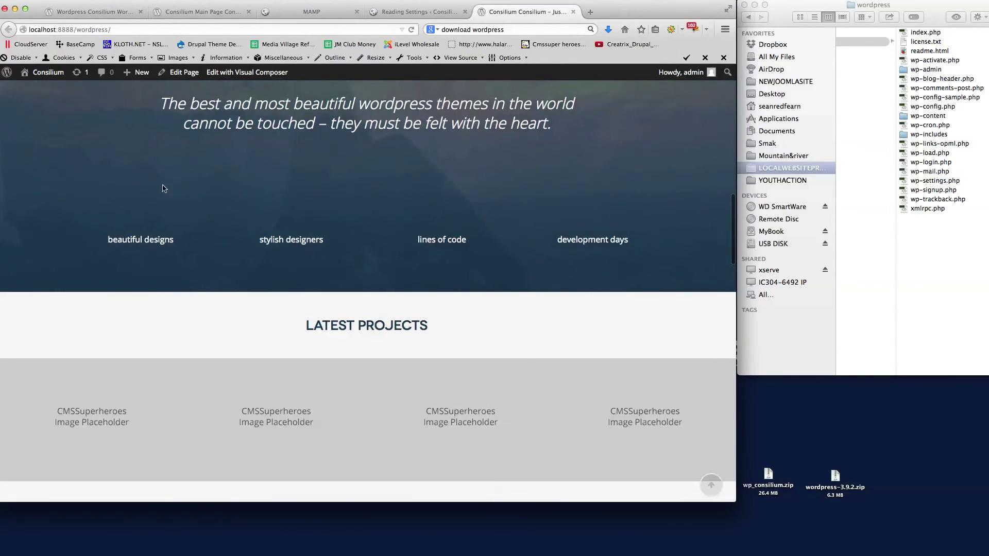
scroll(541, 232, "down", 3)
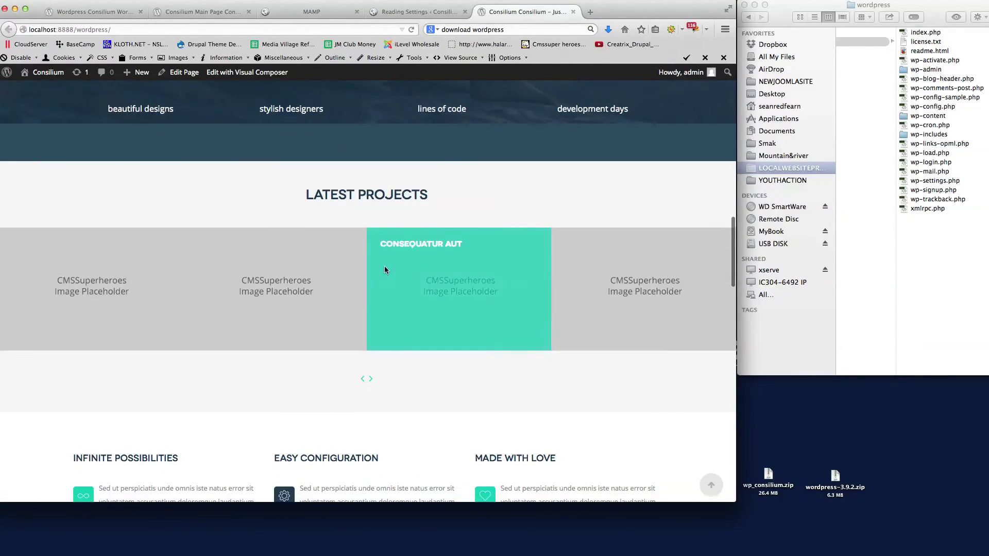
scroll(546, 281, "down", 2)
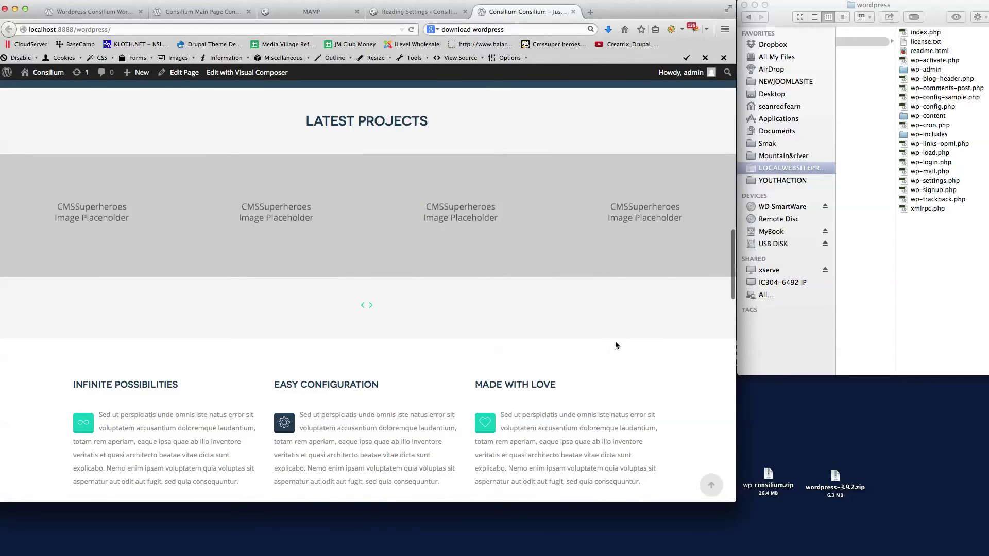
scroll(618, 337, "down", 4)
scroll(623, 338, "down", 10)
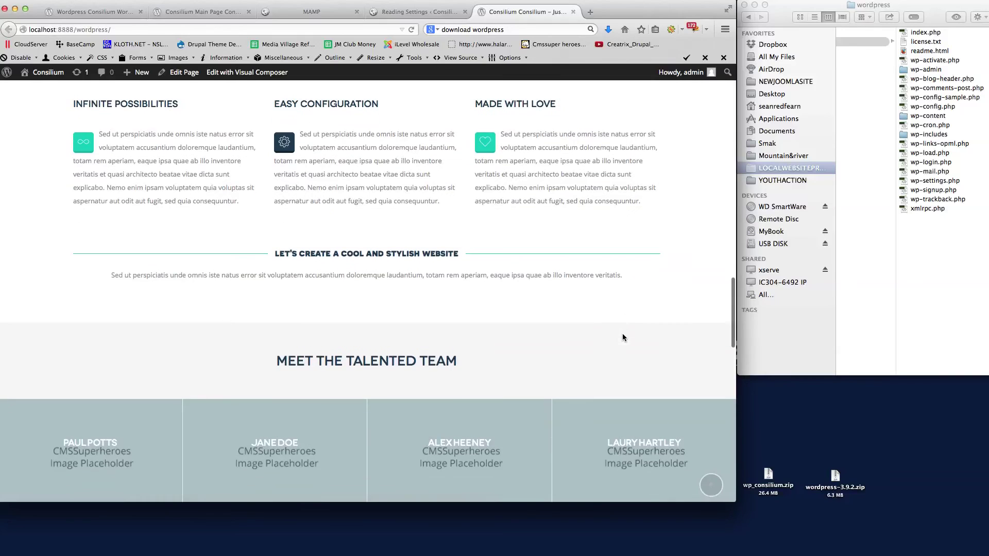
scroll(623, 334, "down", 8)
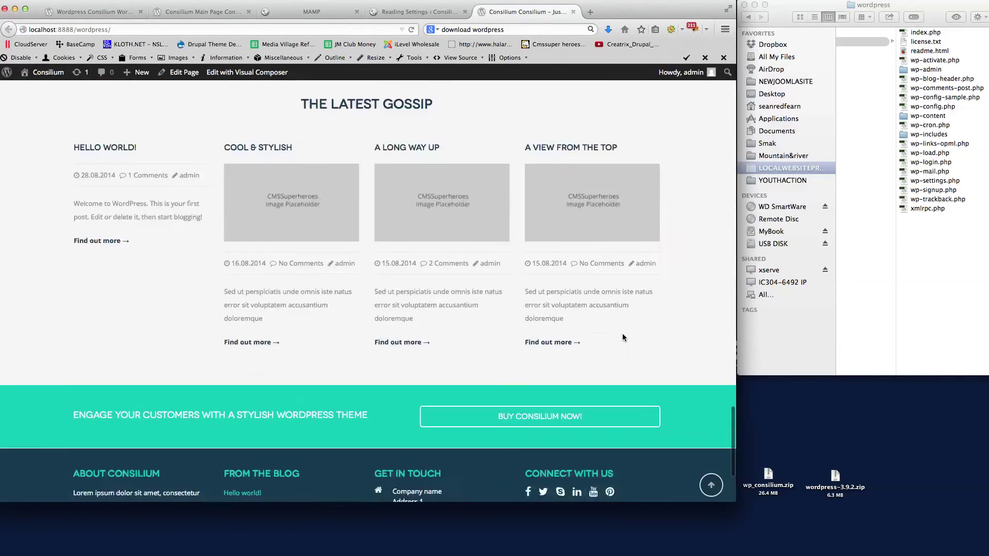
scroll(622, 335, "up", 15)
scroll(623, 337, "up", 15)
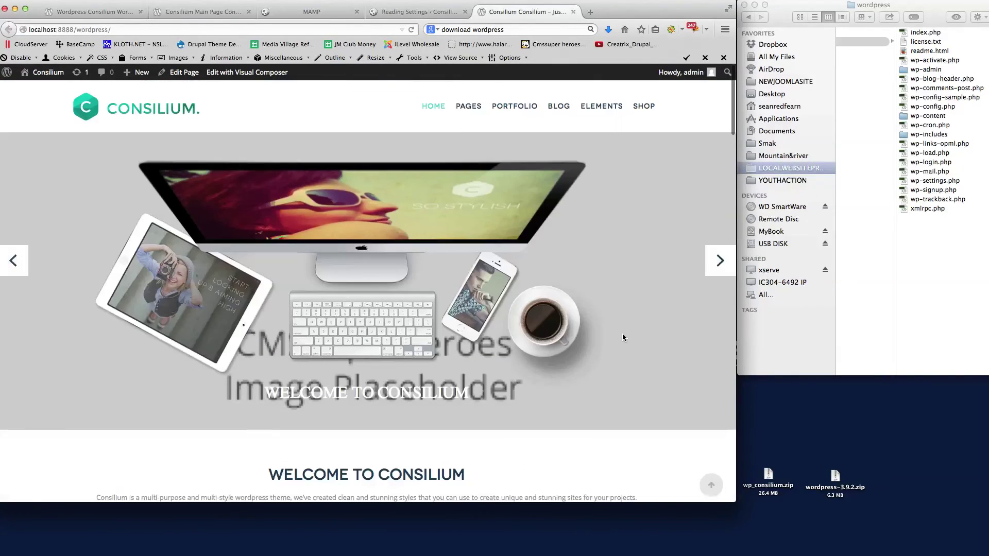
Step: Open the About Us page and open its Edit Page link in a second tab, then return to the live page
mouse_move(472, 112)
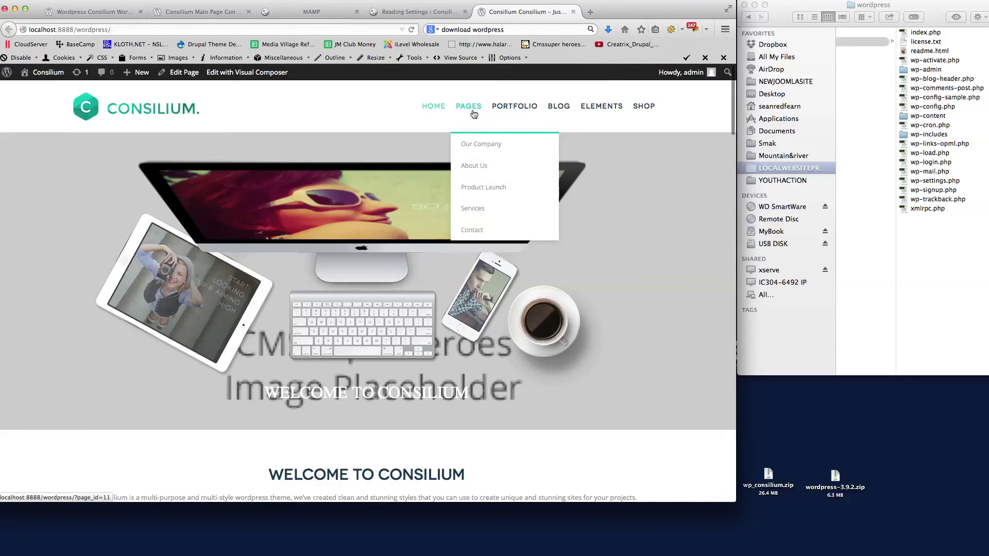
left_click(476, 164)
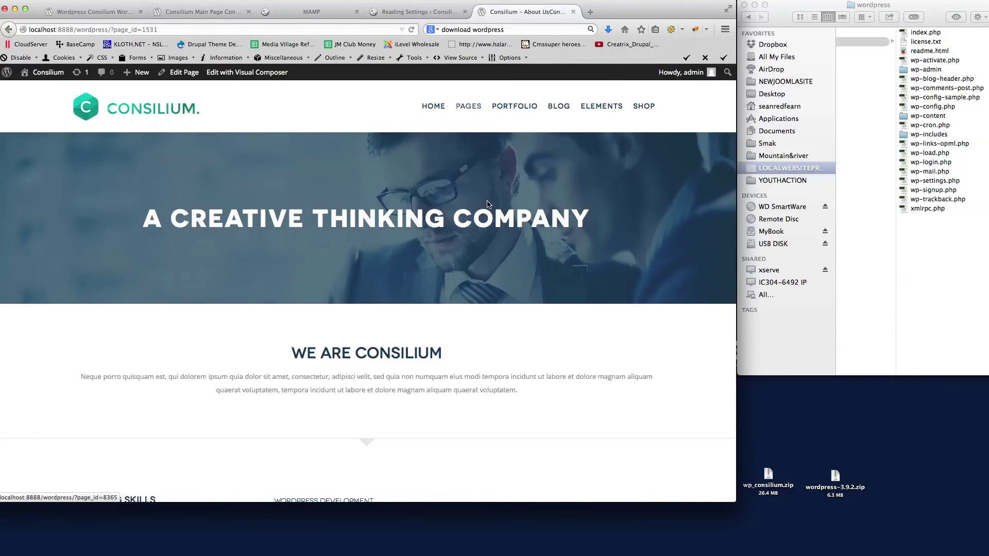
right_click(189, 73)
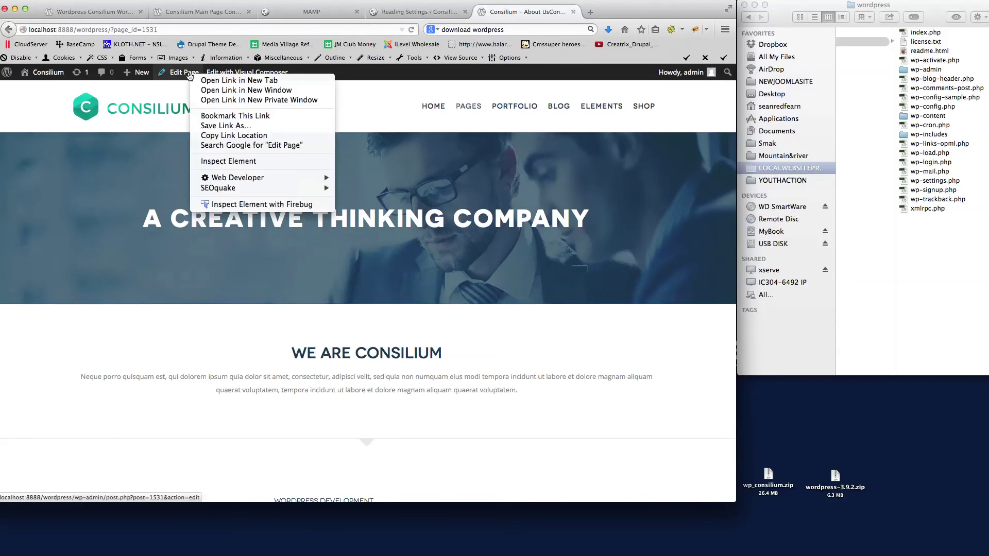
left_click(225, 81)
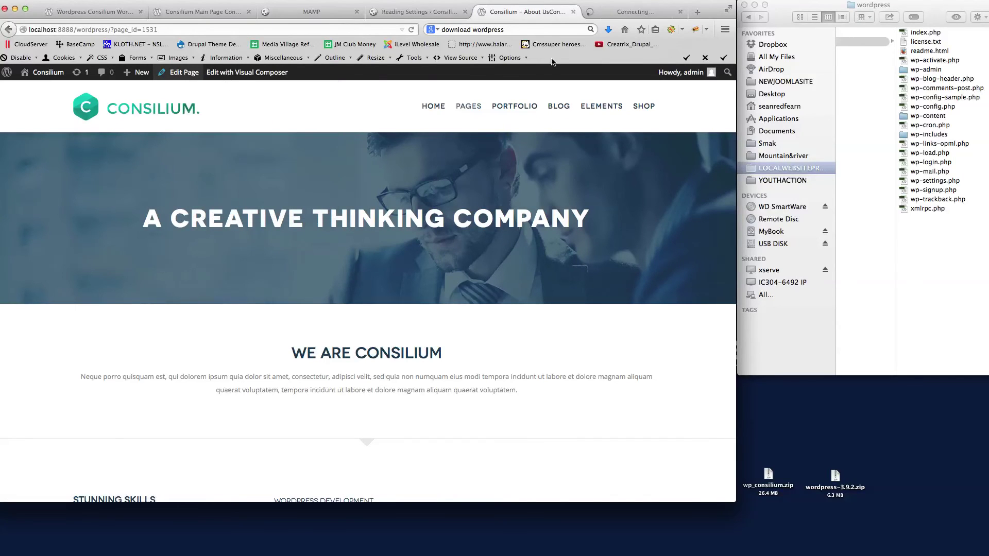
left_click(620, 13)
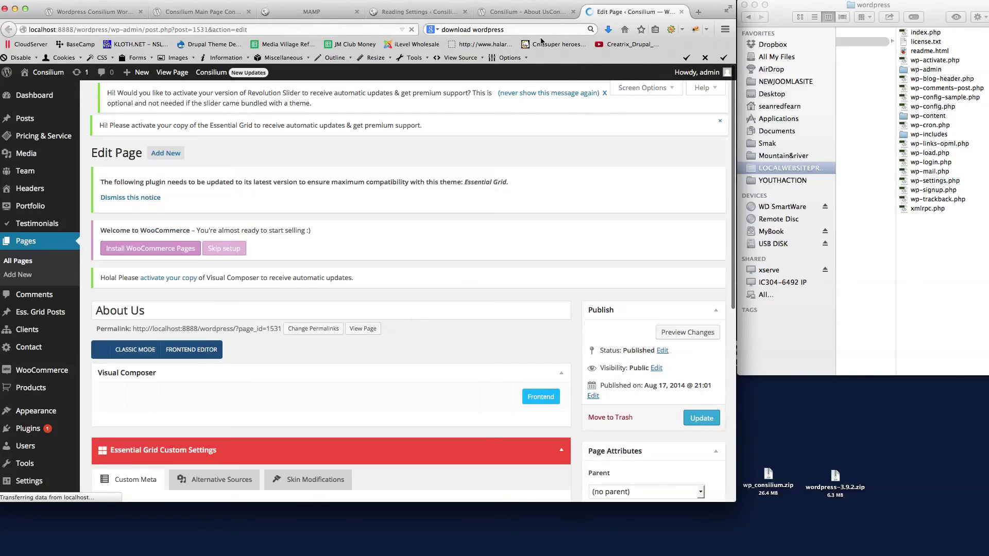
left_click(516, 14)
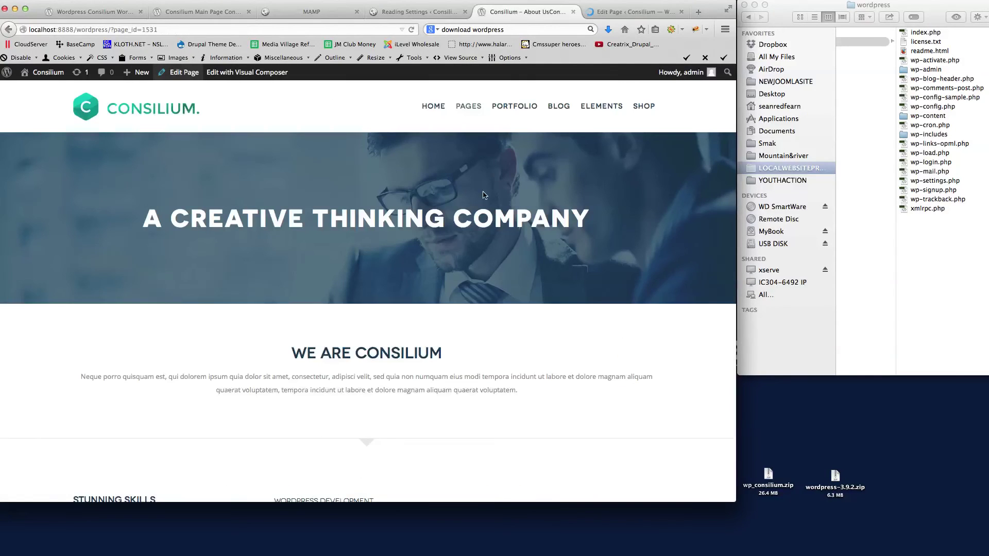
scroll(459, 278, "down", 15)
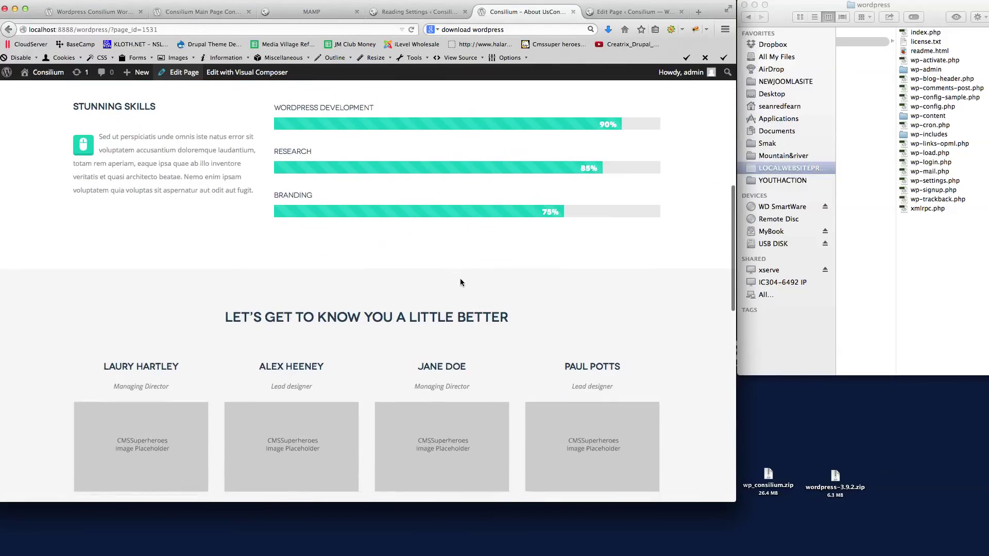
scroll(460, 283, "down", 5)
scroll(317, 258, "up", 10)
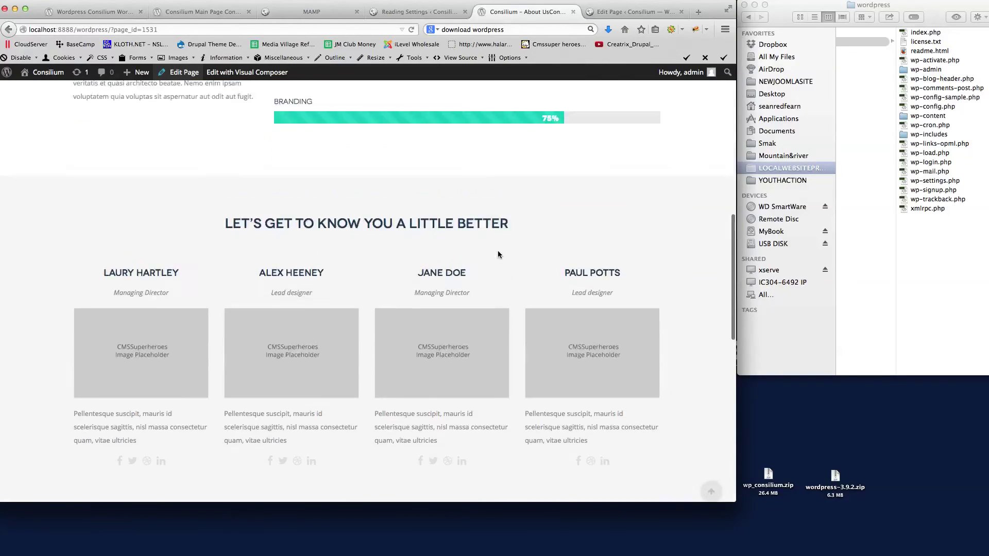
scroll(459, 261, "down", 2)
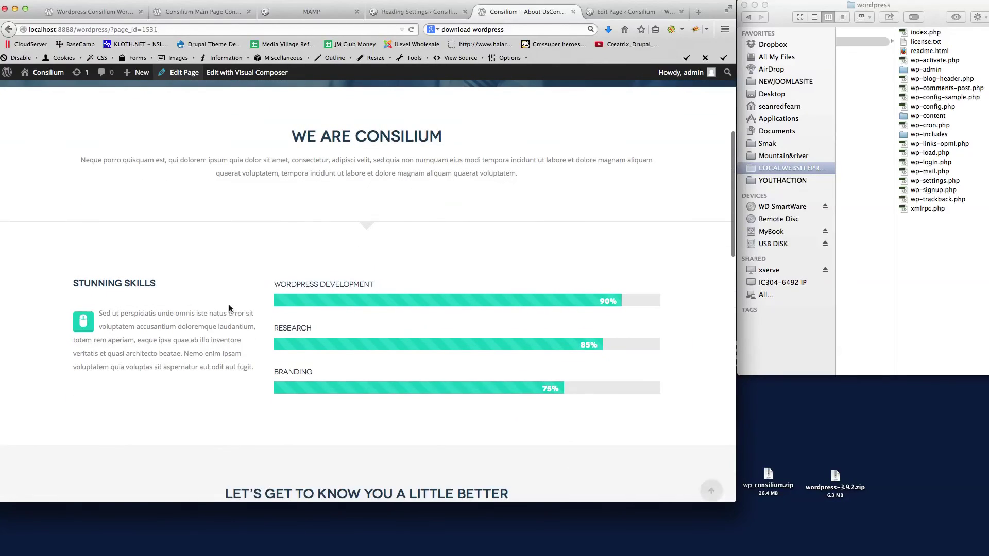
Step: Open the Drop Caps element's settings in the About Us page editor
left_click(631, 12)
scroll(464, 274, "down", 5)
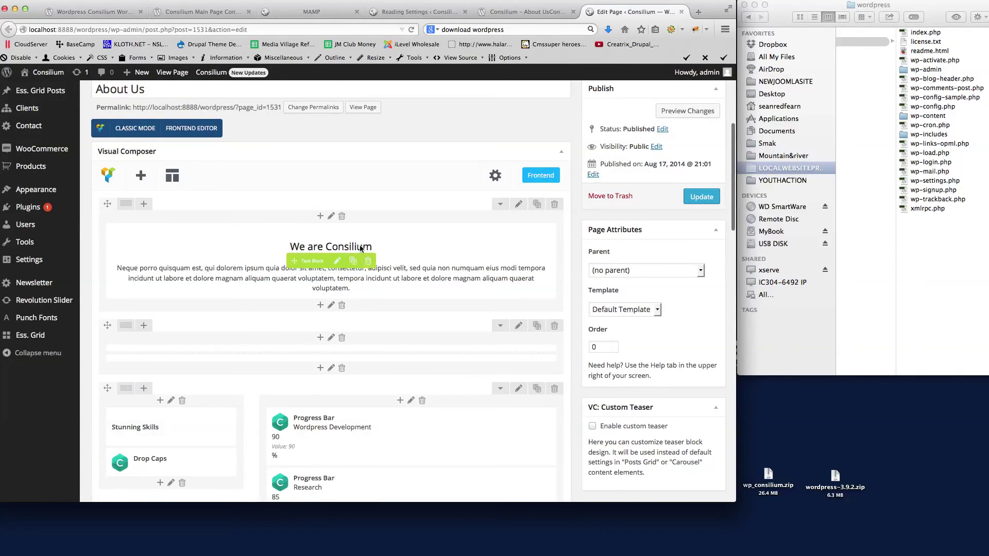
scroll(360, 268, "down", 6)
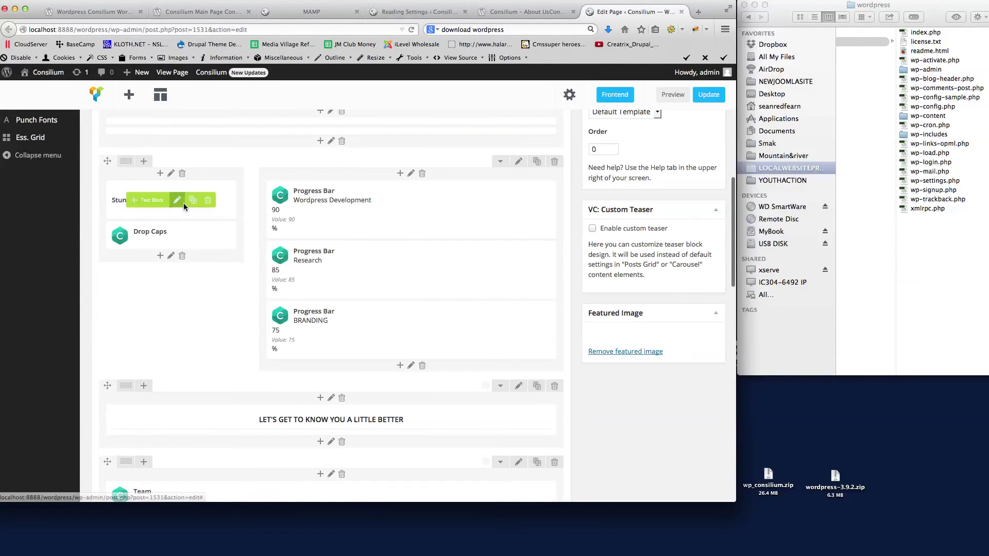
left_click(177, 235)
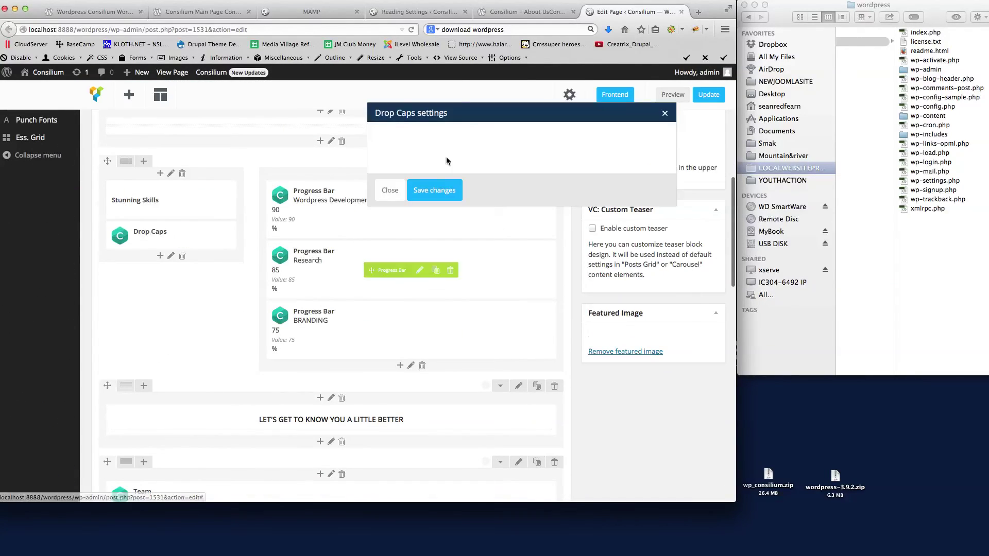
left_click(513, 11)
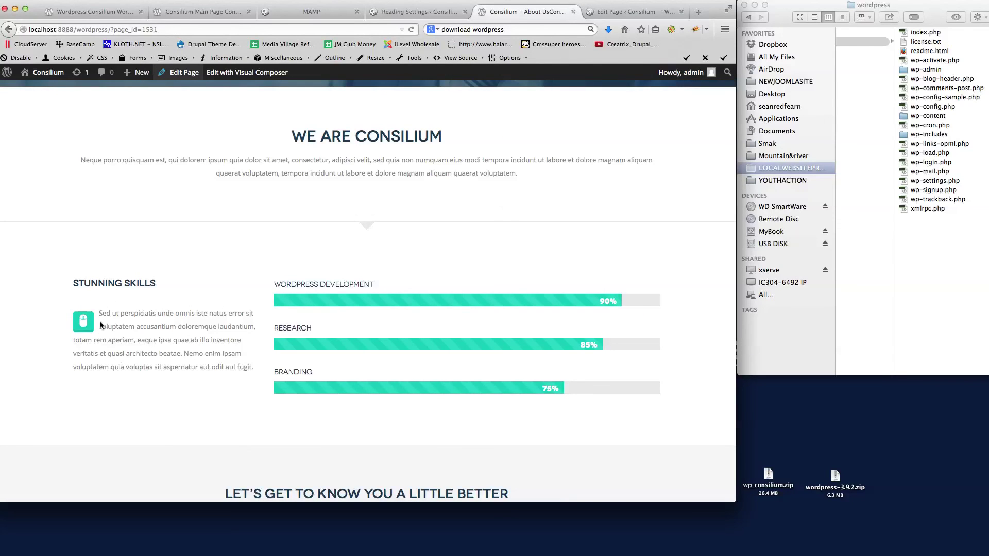
left_click(633, 12)
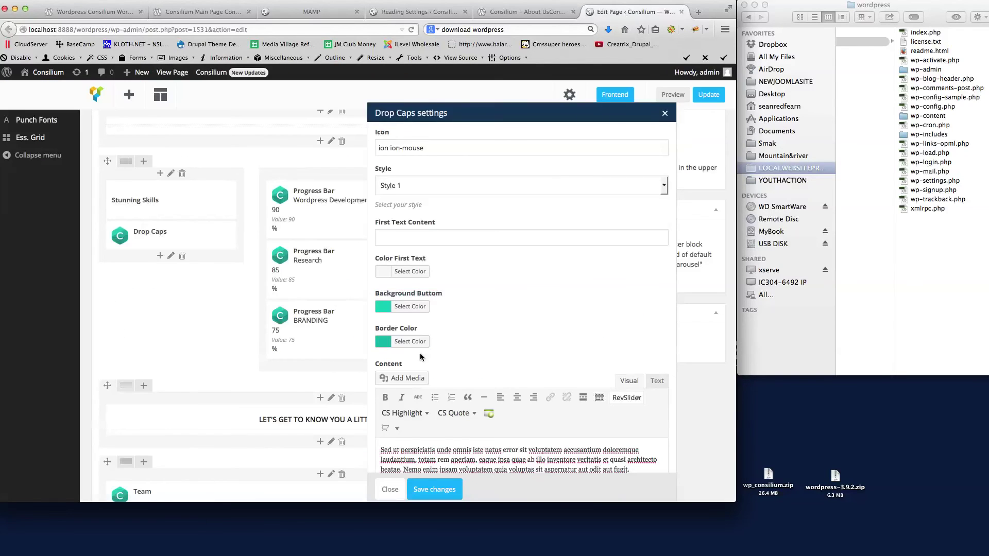
scroll(521, 339, "down", 3)
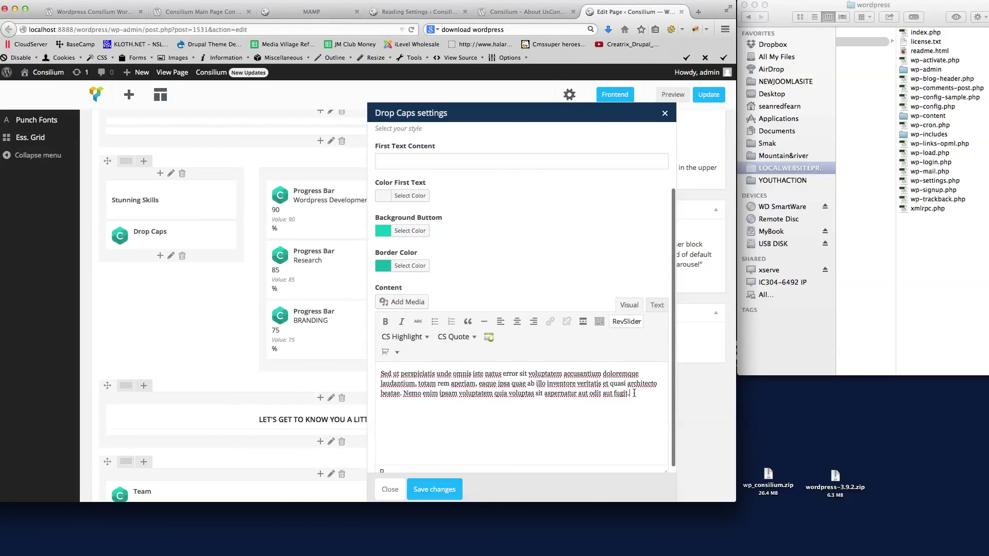
Step: Add a new line after the Stunning Skills drop-caps text, save the element, and update the page
key("Return")
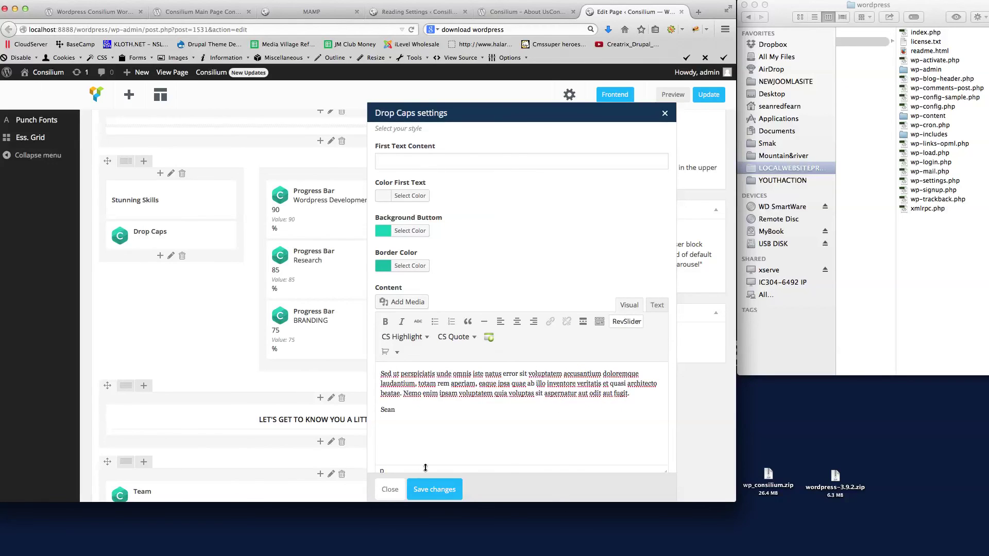
left_click(478, 481)
left_click(708, 94)
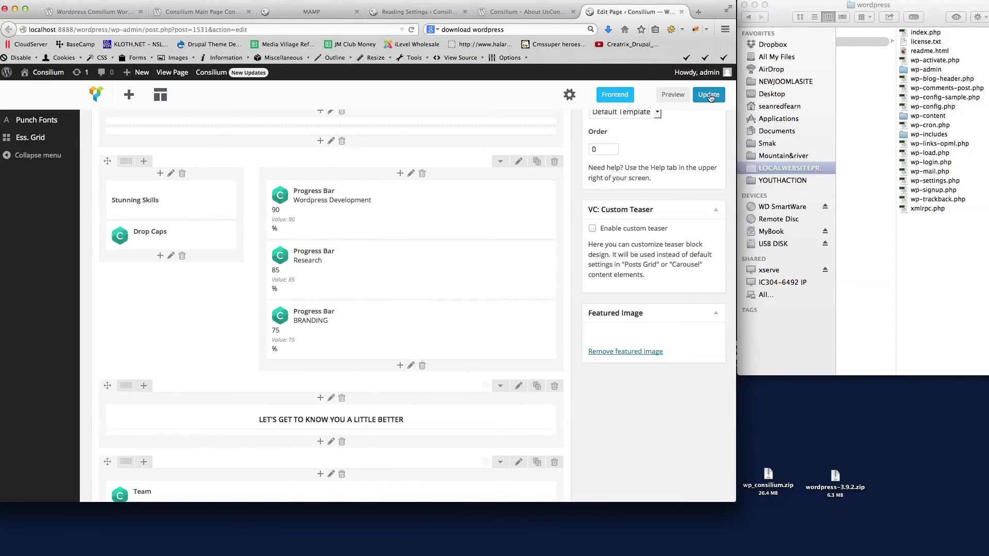
left_click(529, 12)
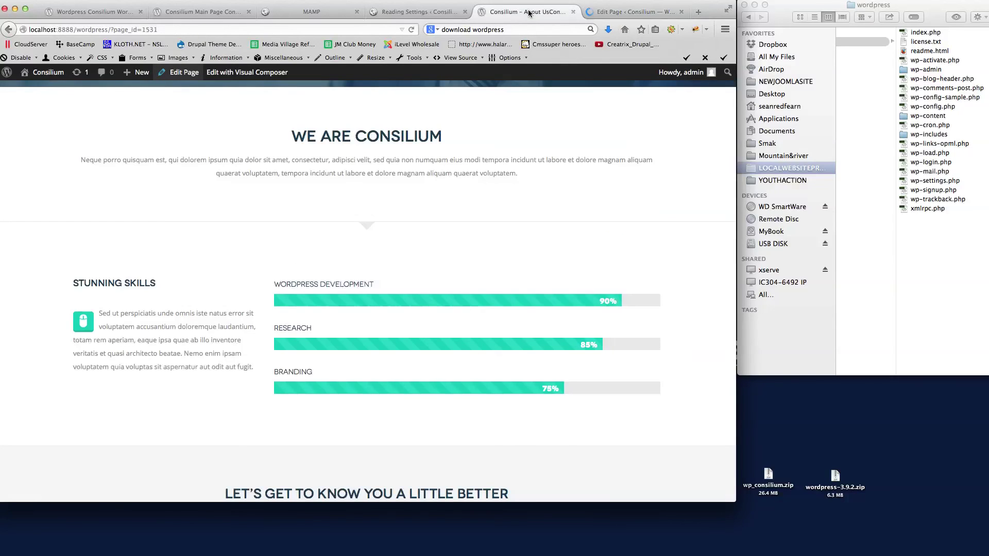
Step: Reload the live About Us page and check the added line under Stunning Skills
left_click(282, 31)
key("Return")
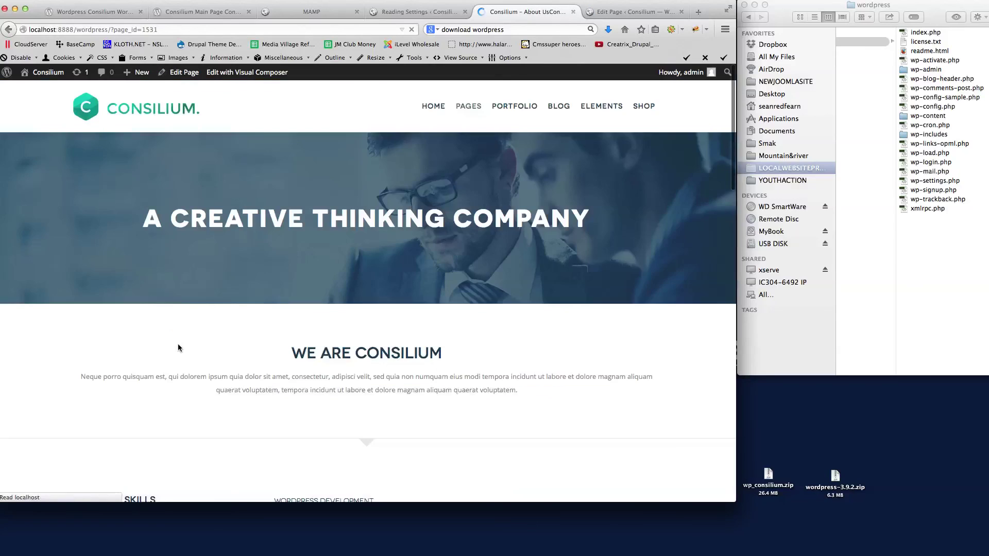
scroll(265, 358, "down", 7)
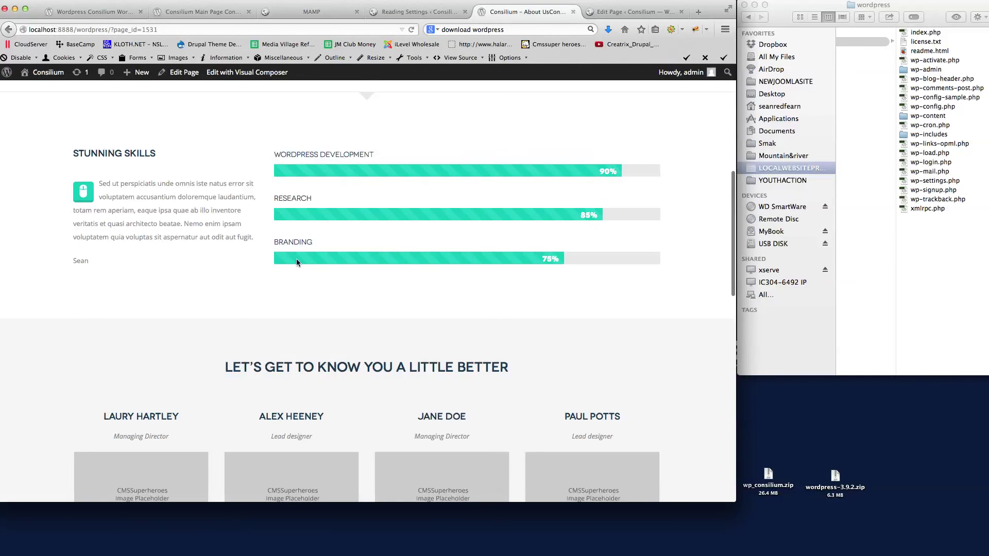
scroll(554, 171, "up", 7)
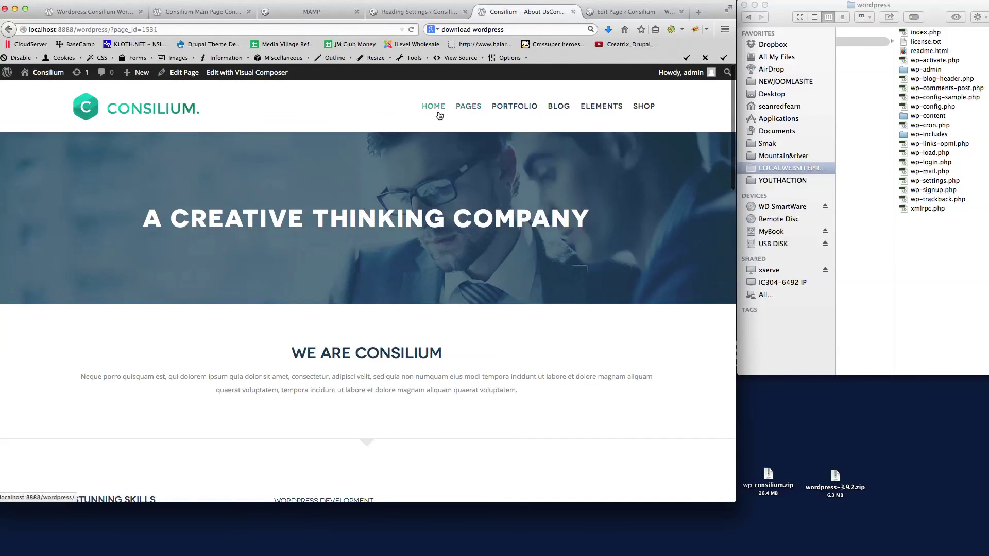
Step: Go back to the Home front page and scroll through its content
left_click(433, 108)
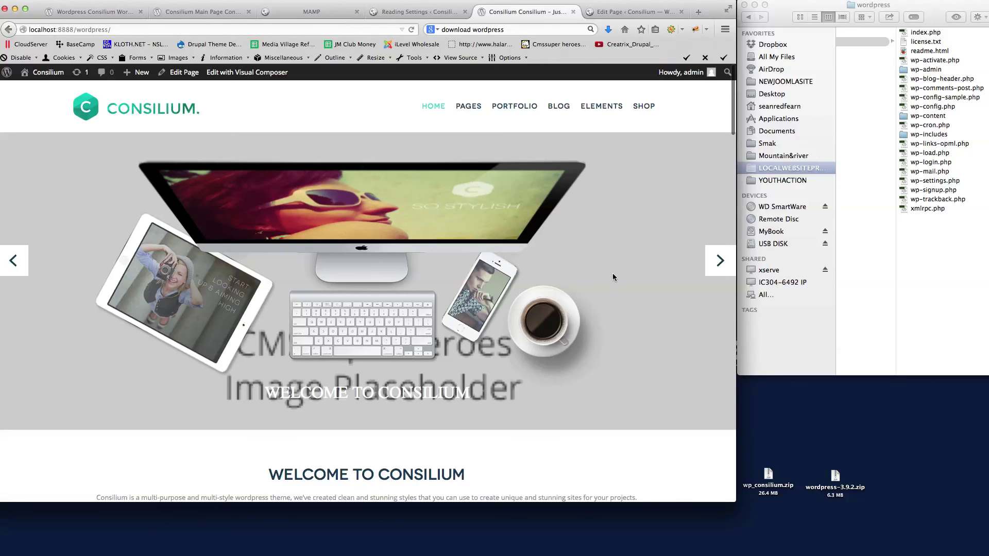
scroll(638, 291, "down", 3)
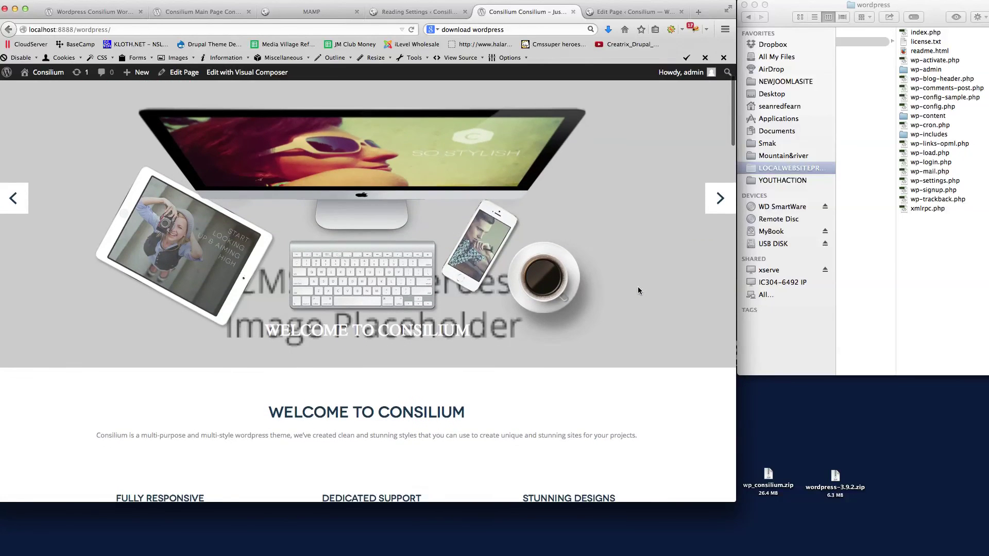
scroll(637, 291, "down", 2)
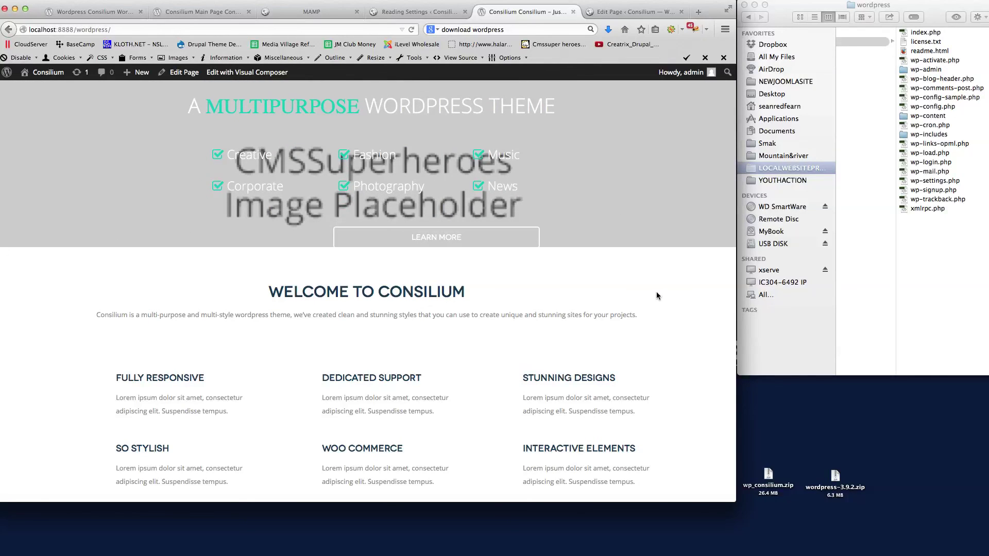
scroll(658, 292, "down", 5)
scroll(658, 292, "up", 2)
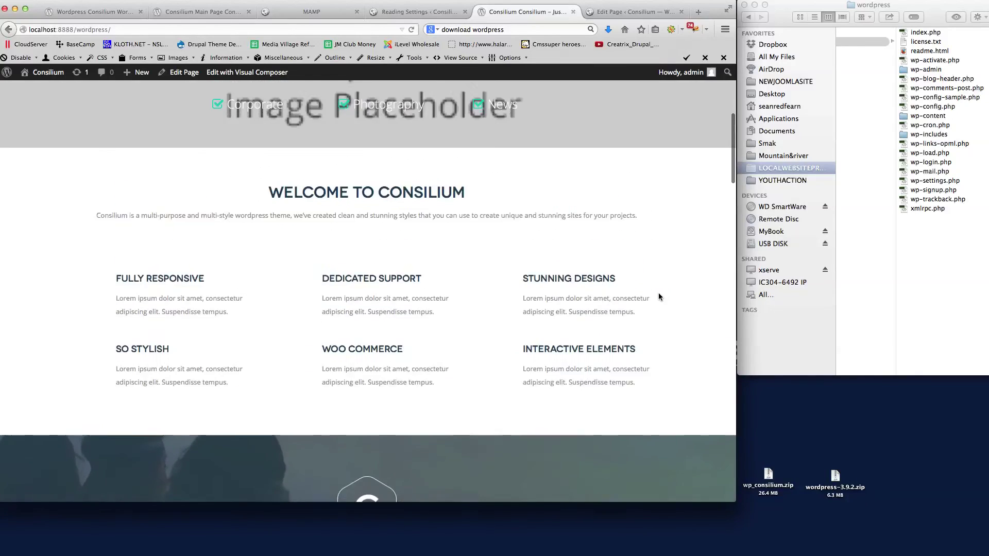
scroll(659, 294, "up", 7)
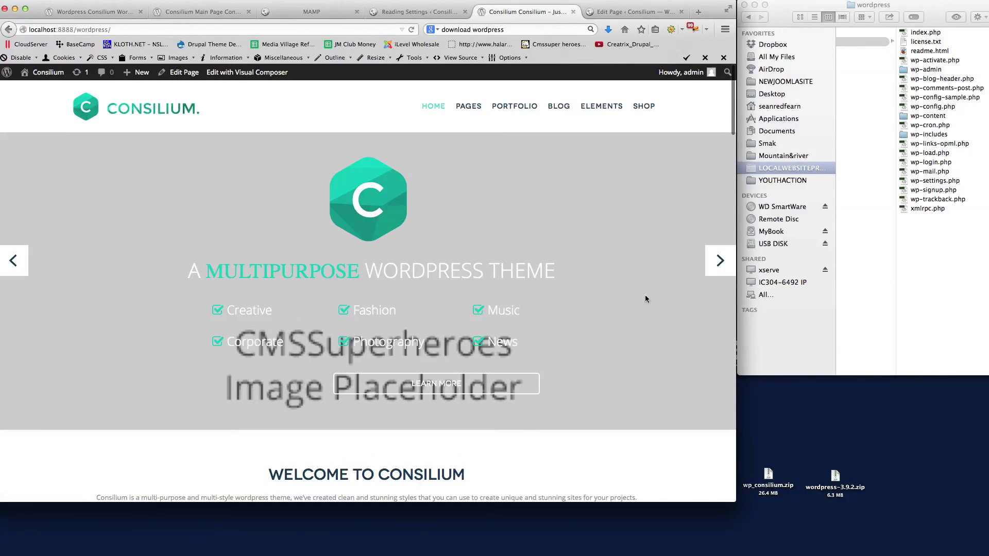